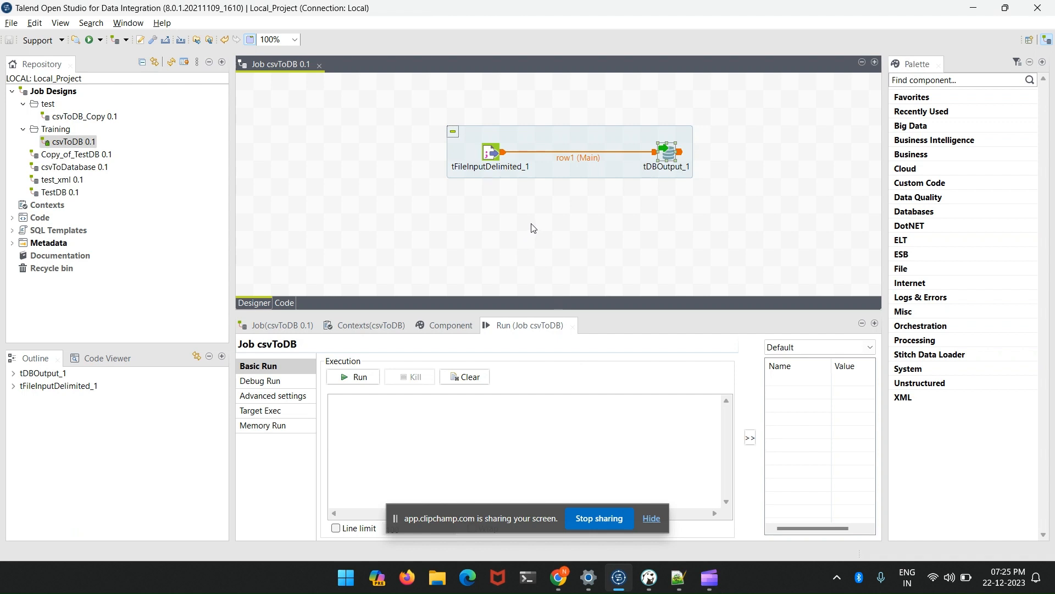
- Switch to Notepad++ and review the header and data rows of addr.csv
click(678, 577)
drag(374, 155, 38, 70)
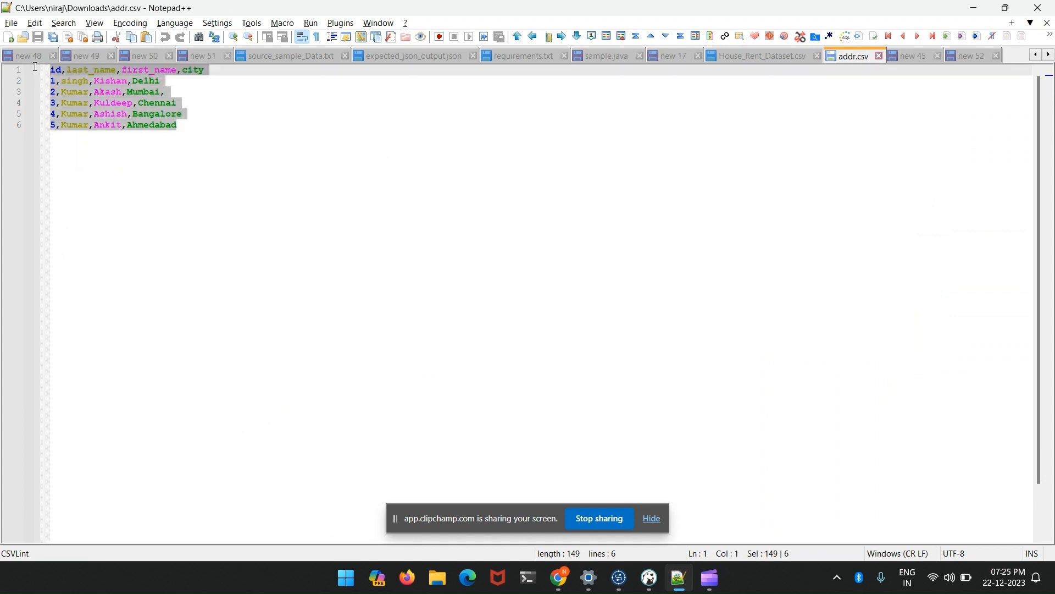
click(237, 120)
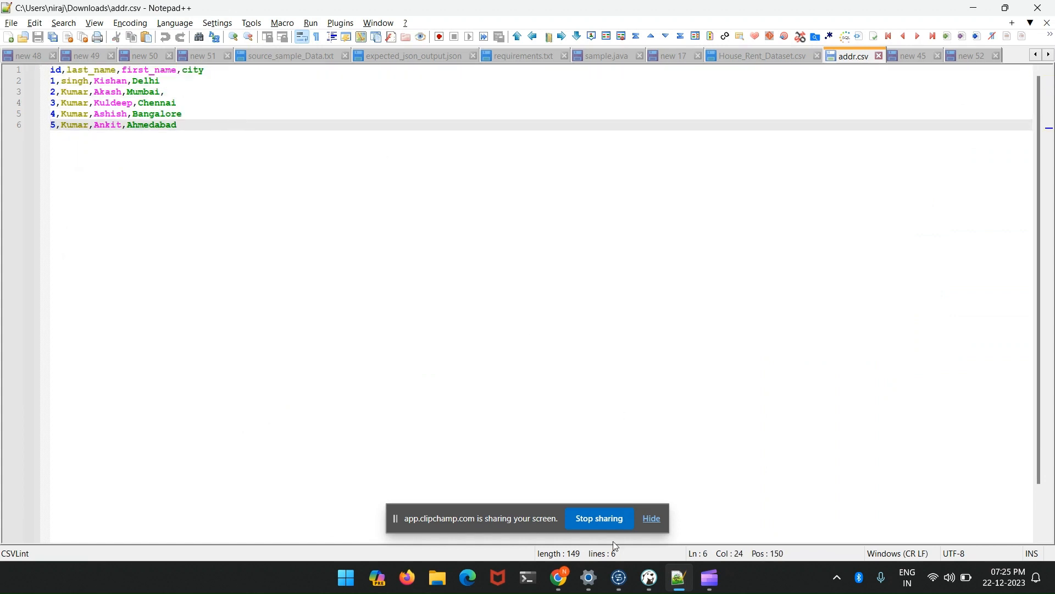
- Switch to DBeaver and run the query SELECT * FROM address
click(649, 577)
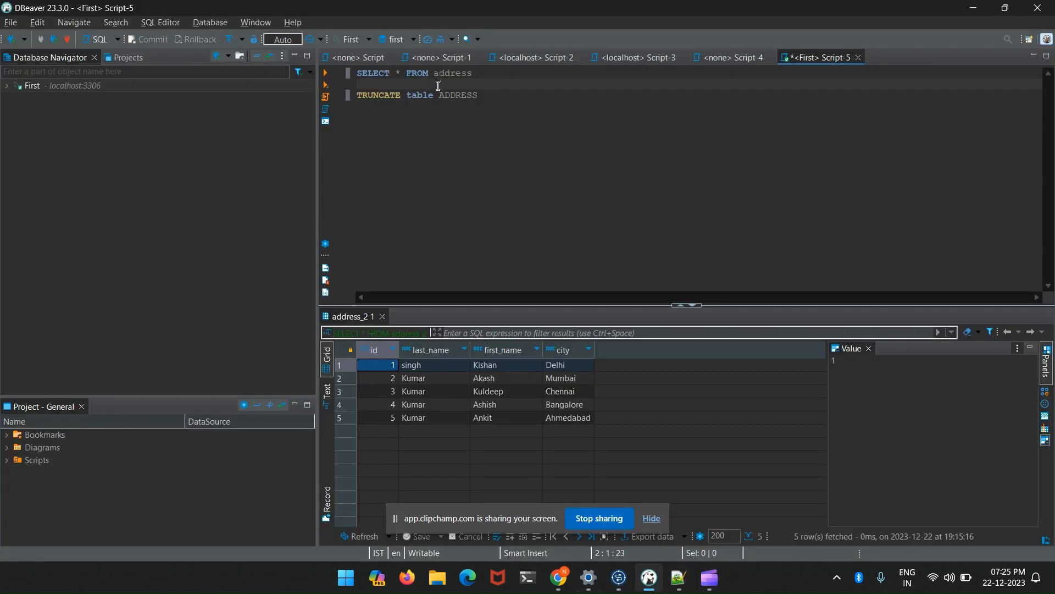
drag(479, 80, 352, 64)
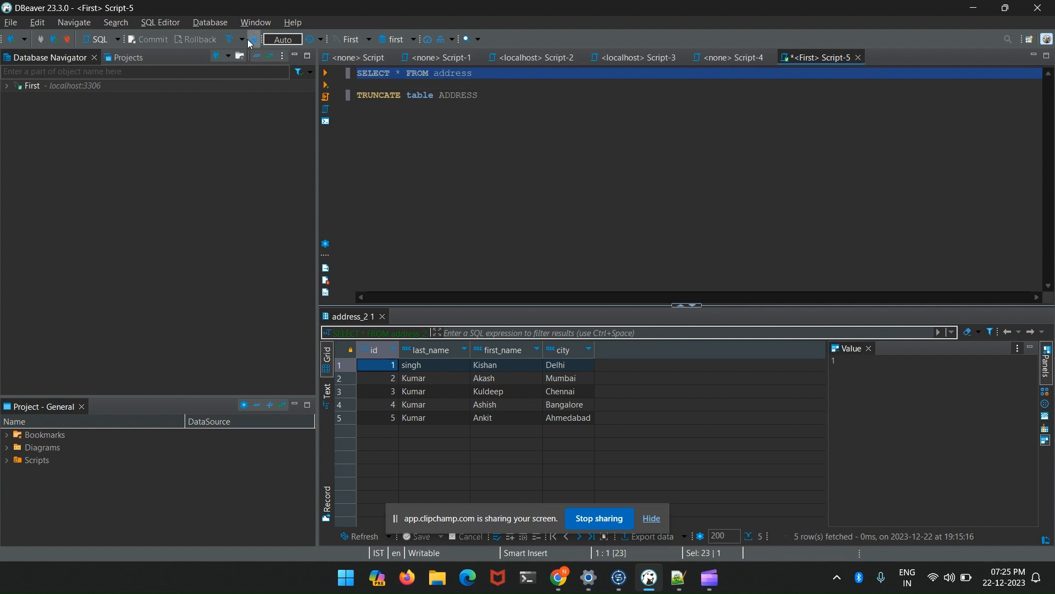
click(326, 73)
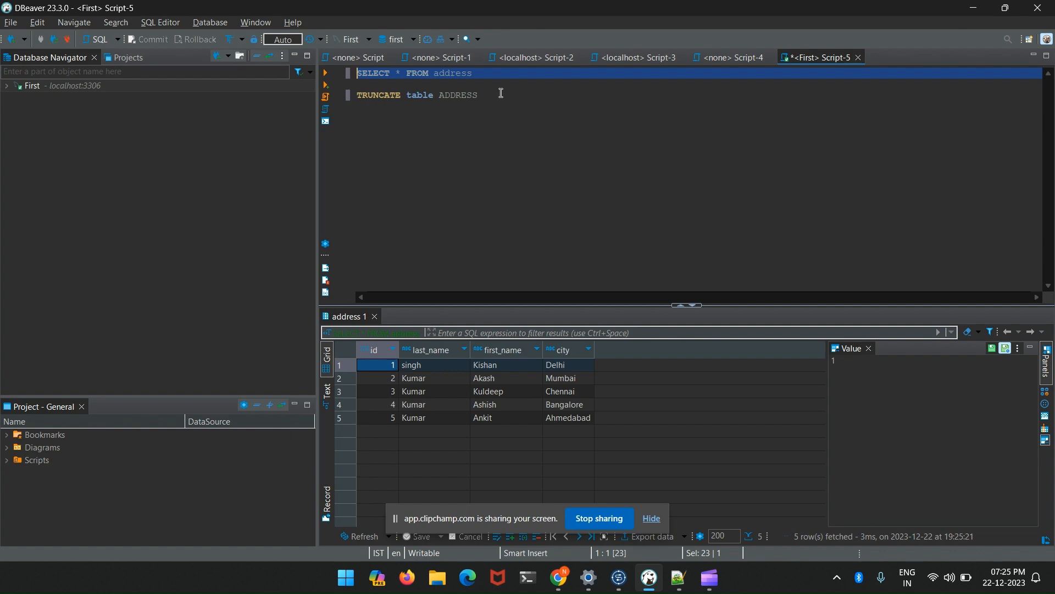
- Switch back to Talend Open Studio and review the basic settings of tDBOutput_1 in the csvToDB job
key(alt+Tab)
key(alt+Tab)
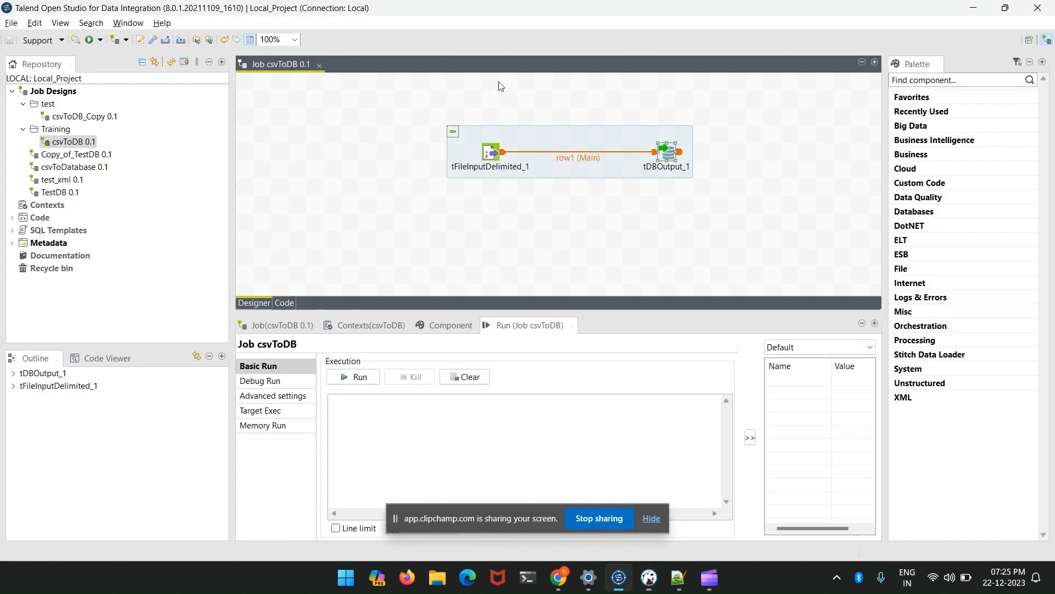
click(666, 159)
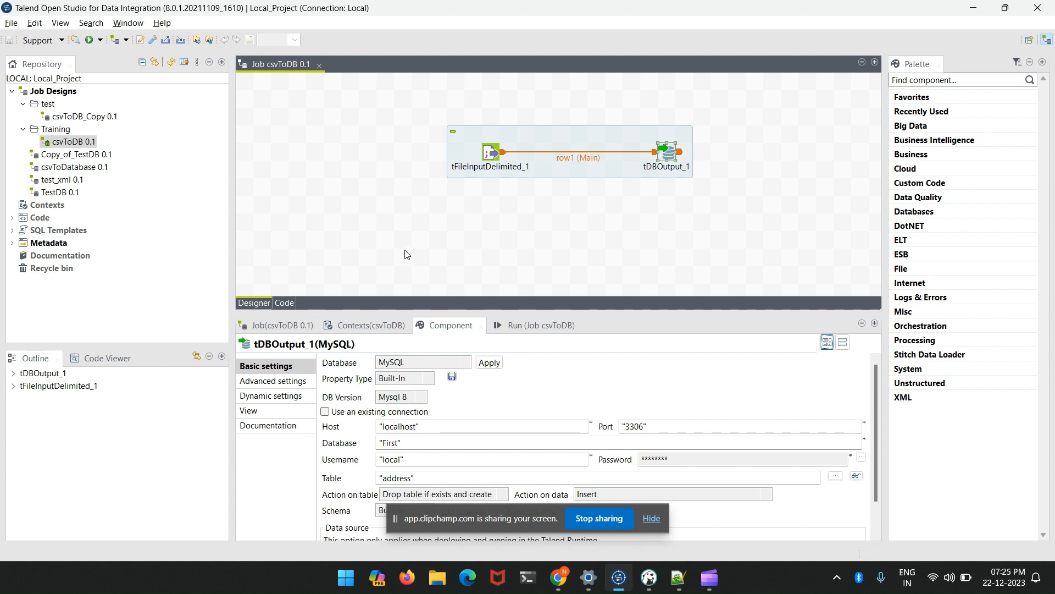
click(656, 202)
click(671, 162)
click(296, 112)
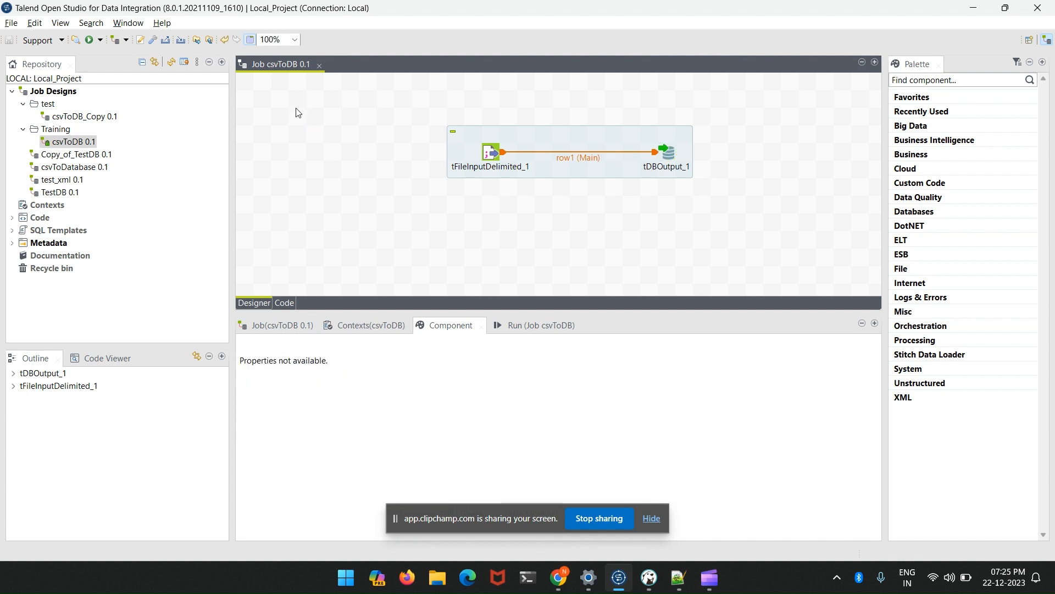
- Duplicate the csvToDB job in the Training folder under the name csvToDB_Tdbconnection
right_click(67, 144)
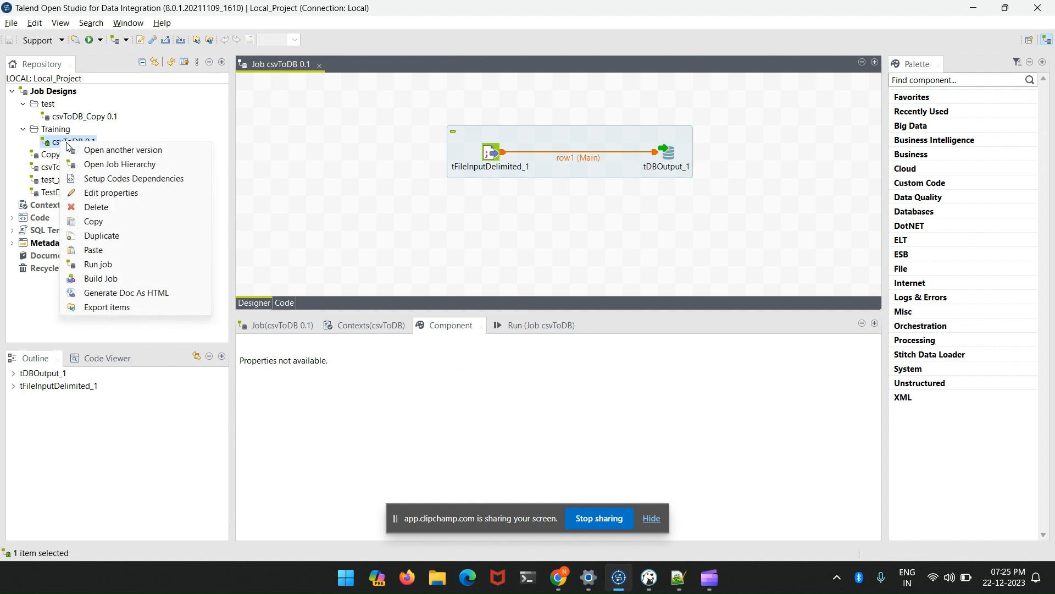
click(102, 235)
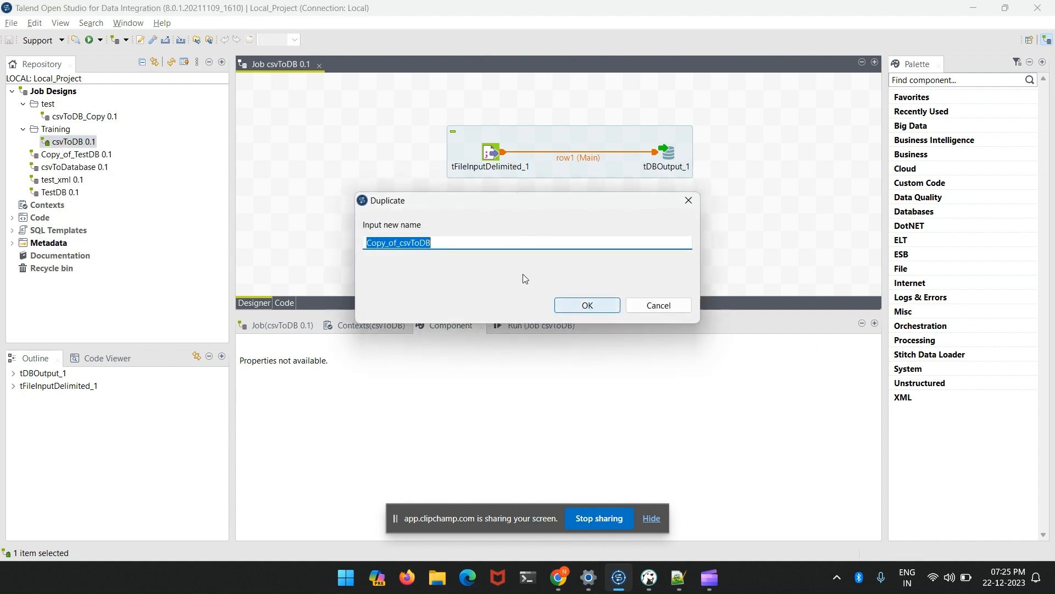
click(436, 240)
drag(400, 244, 356, 249)
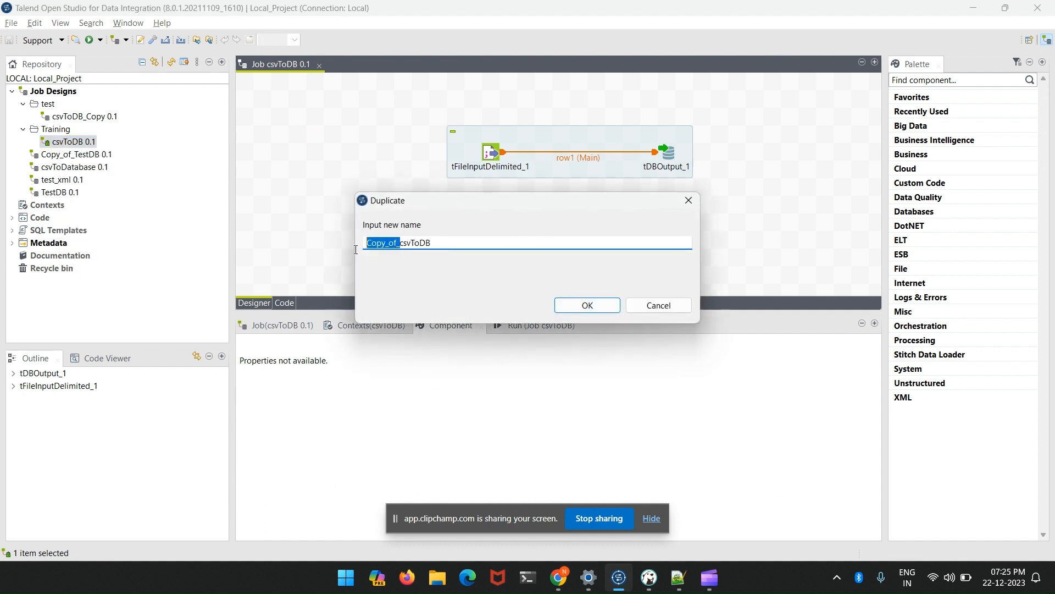
key(BackSpace)
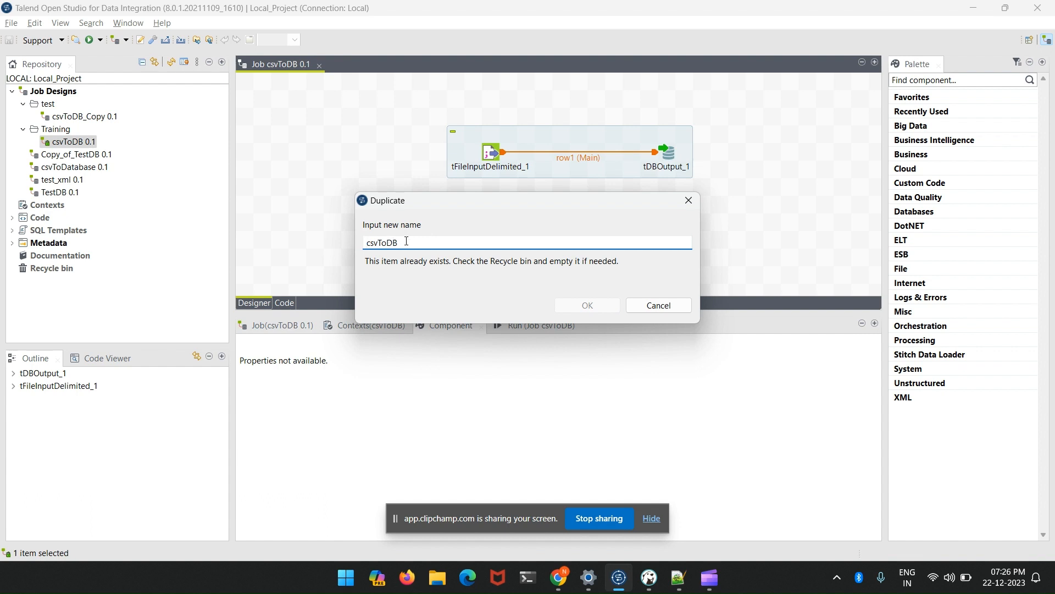
text(_TDBCONNE)
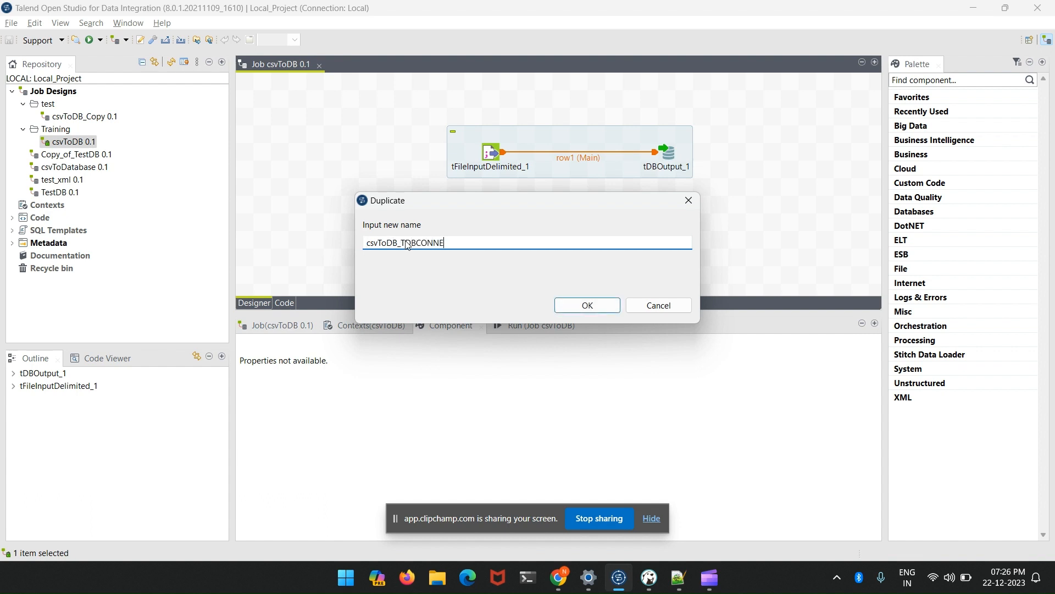
text(C)
key(BackSpace)
key(BackSpace)
key(BackSpace)
key(BackSpace)
key(BackSpace)
key(BackSpace)
key(BackSpace)
key(BackSpace)
click(595, 306)
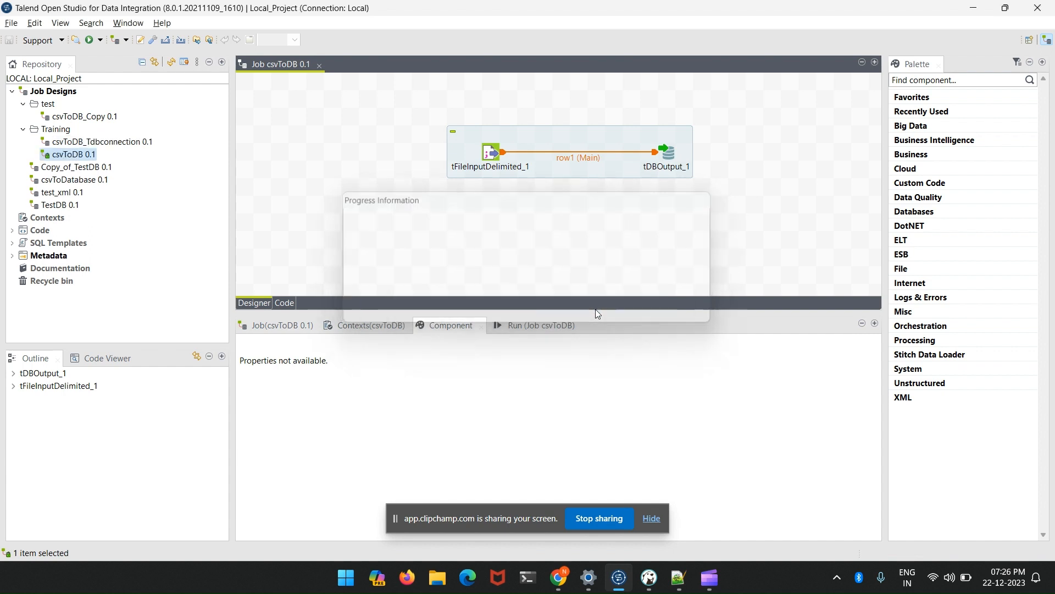
- Open the csvToDB_Tdbconnection job and place a tPrejob component above and to the left of the existing subjob
click(84, 142)
double_click(84, 141)
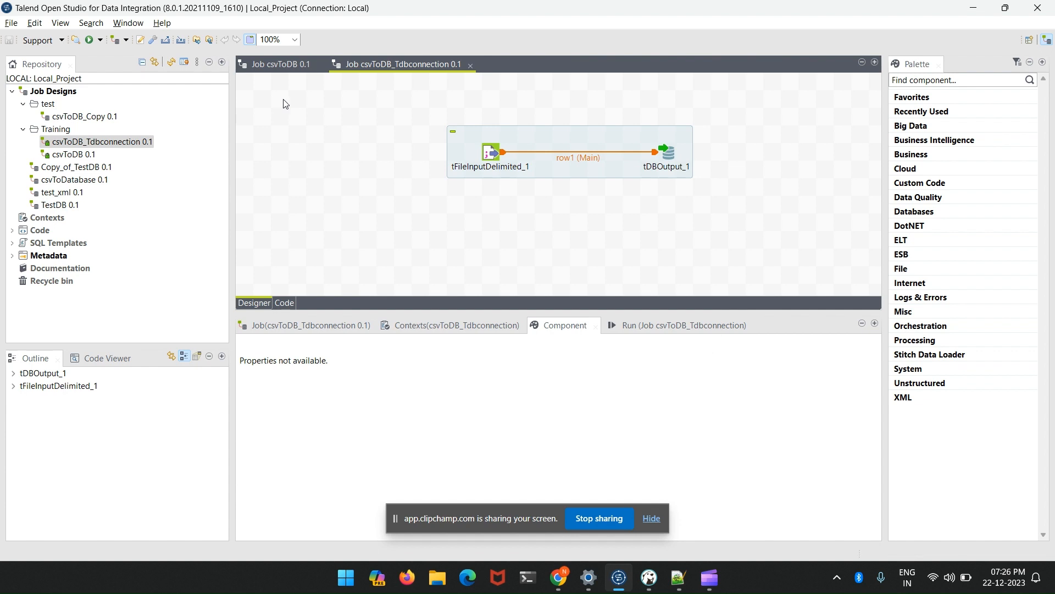
text(tPrejob)
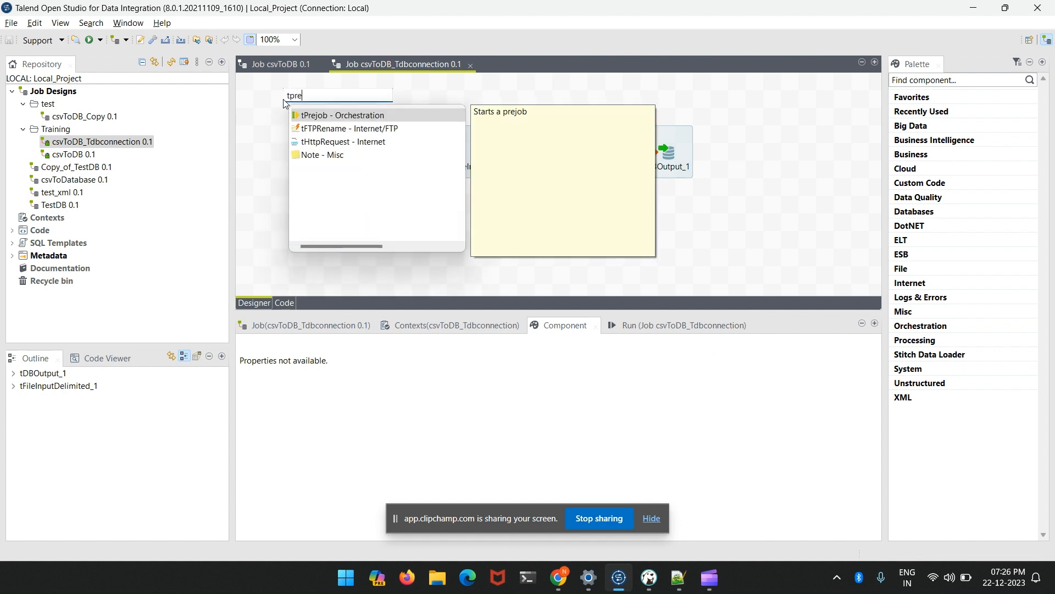
key(Return)
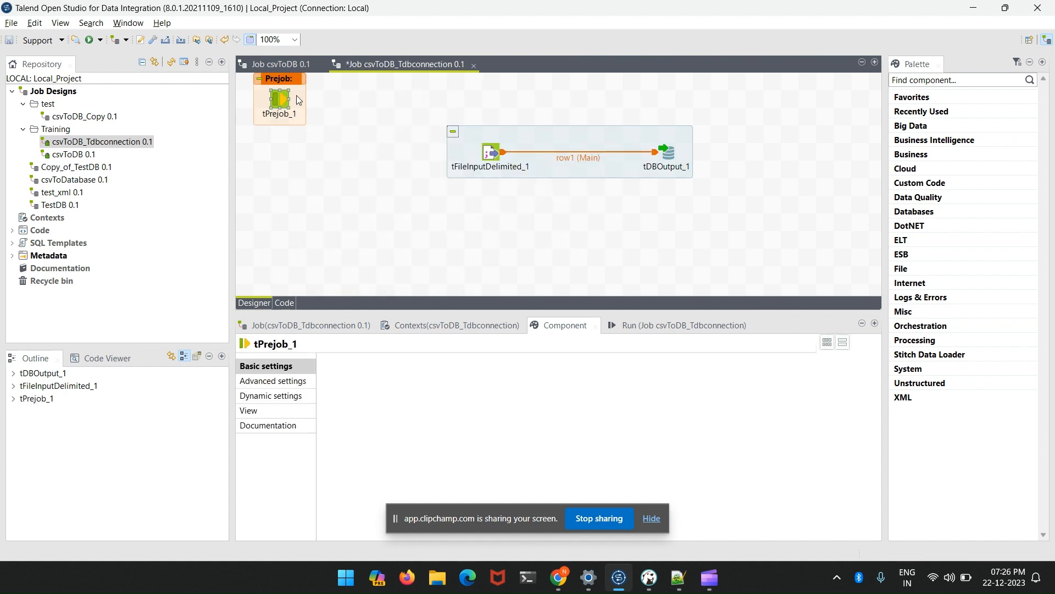
click(311, 102)
drag(311, 102, 311, 103)
click(301, 103)
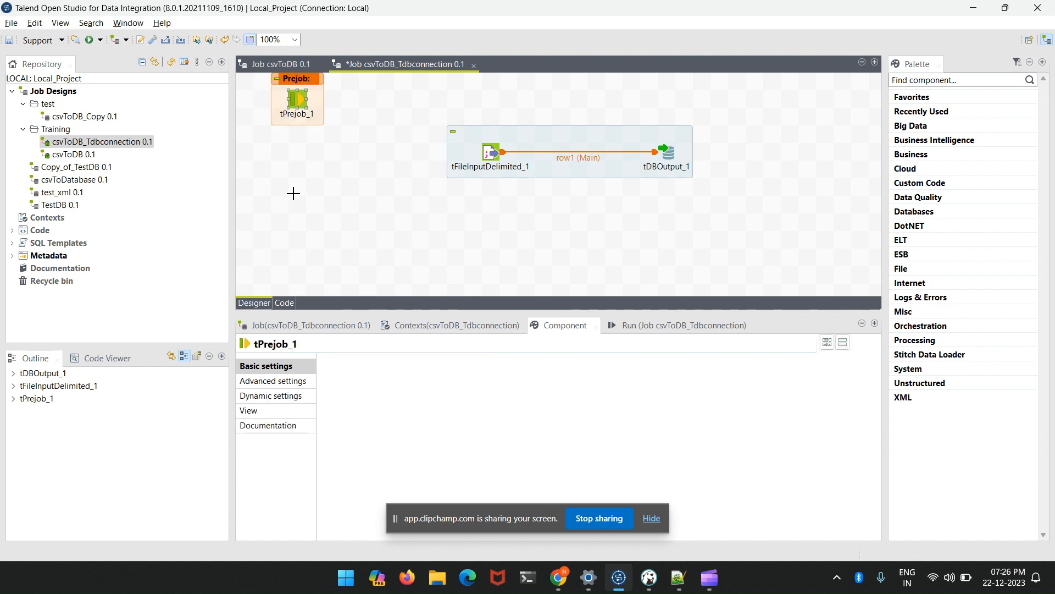
- Add a tDBConnection component below tPrejob_1 on the design canvas
click(292, 194)
text(t)
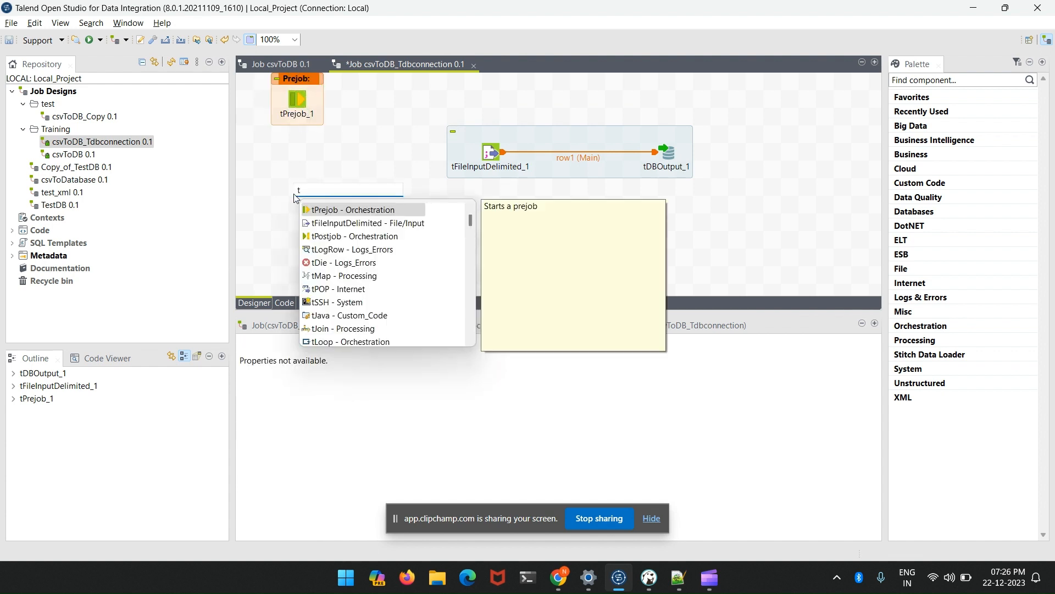
text(dbcon)
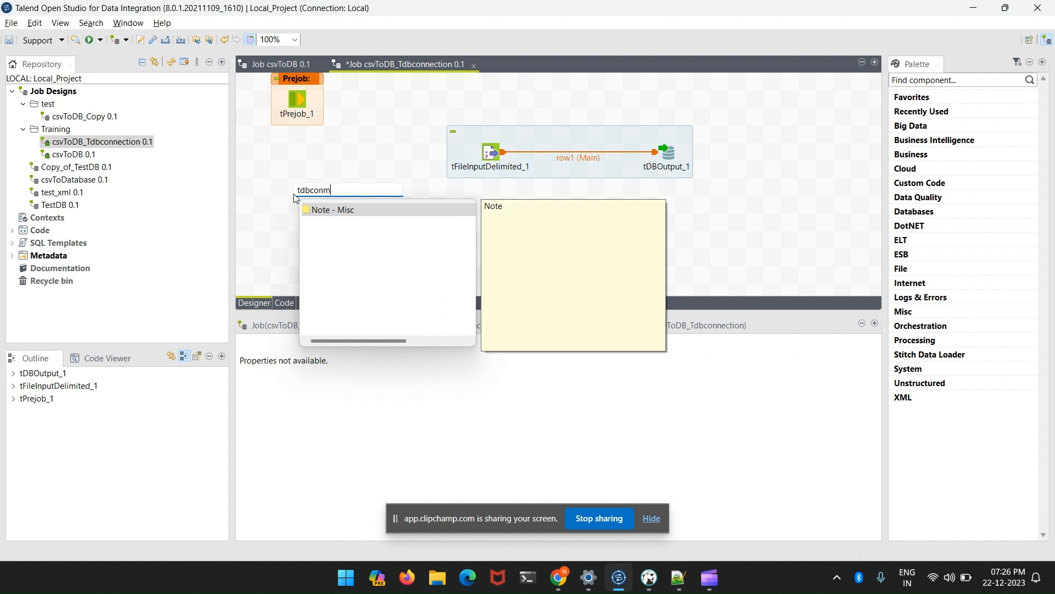
key(Return)
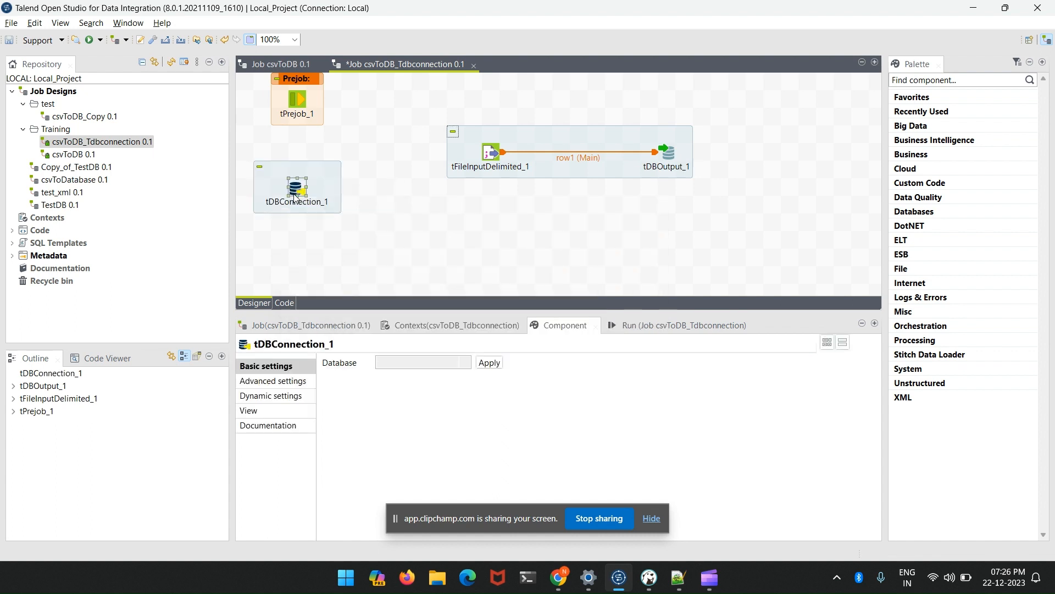
- Set the database type of tDBConnection_1 to MySQL and apply it
click(331, 198)
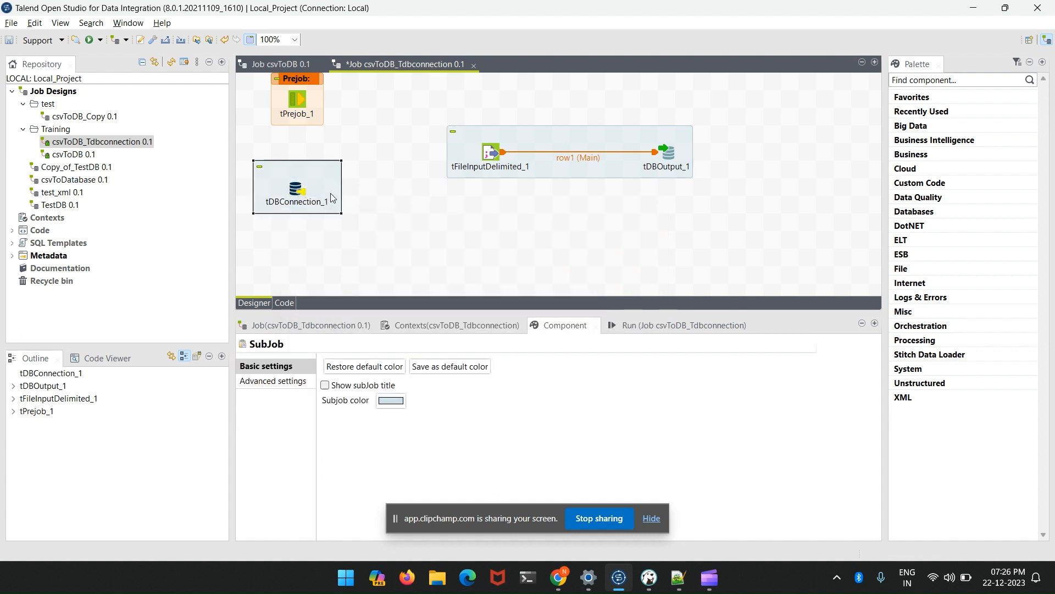
click(300, 190)
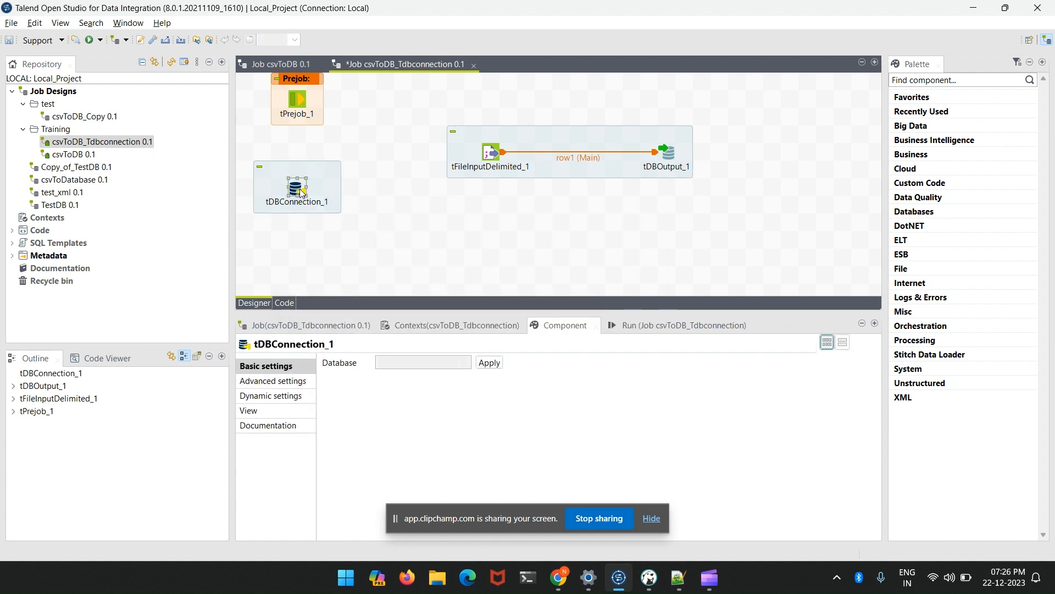
click(459, 360)
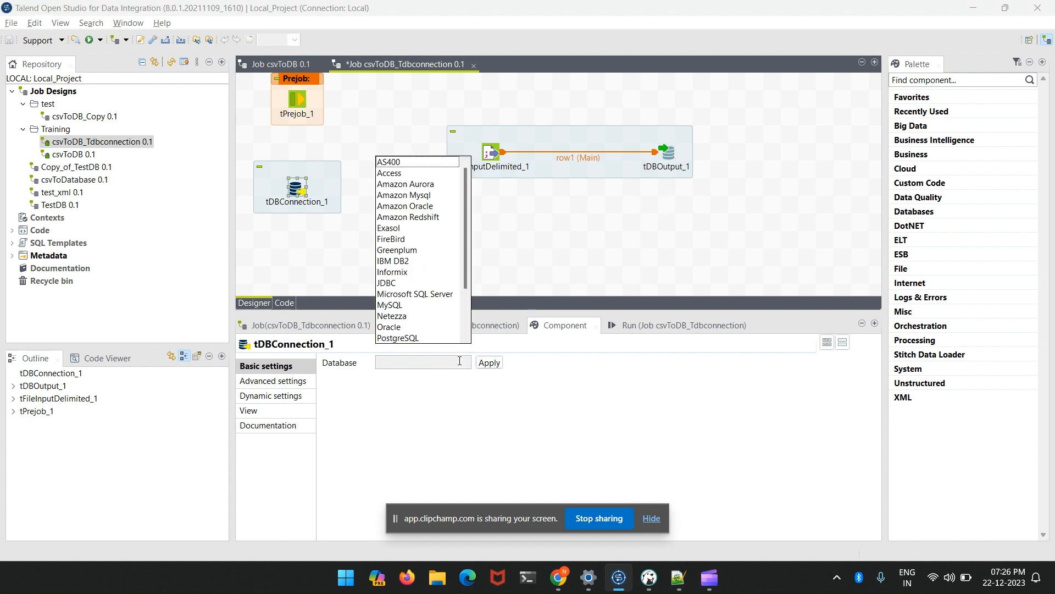
scroll(420, 287, down, 3)
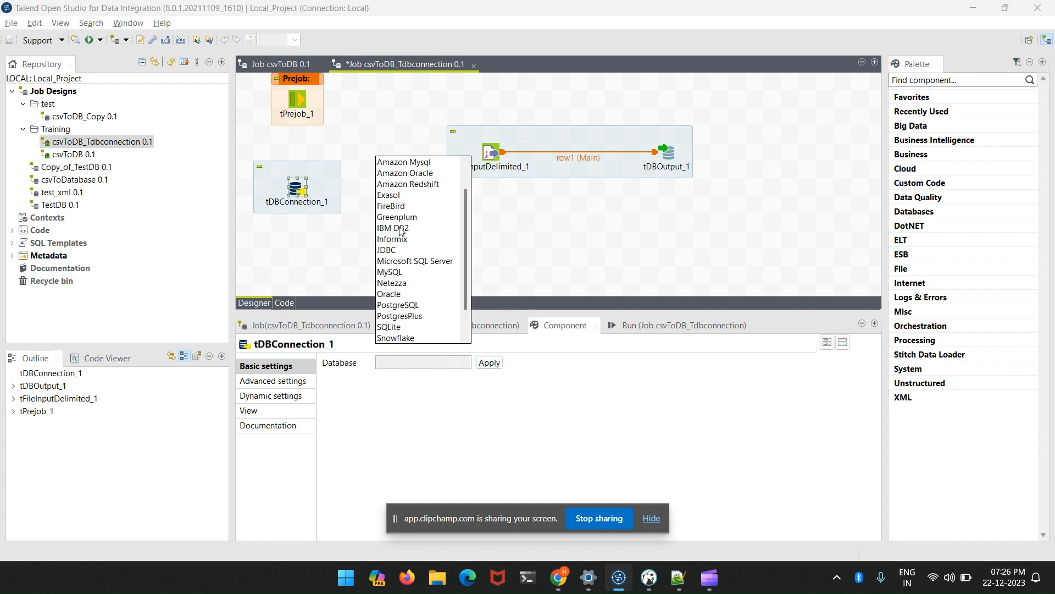
scroll(405, 276, down, 1)
scroll(405, 276, up, 1)
click(406, 270)
click(484, 361)
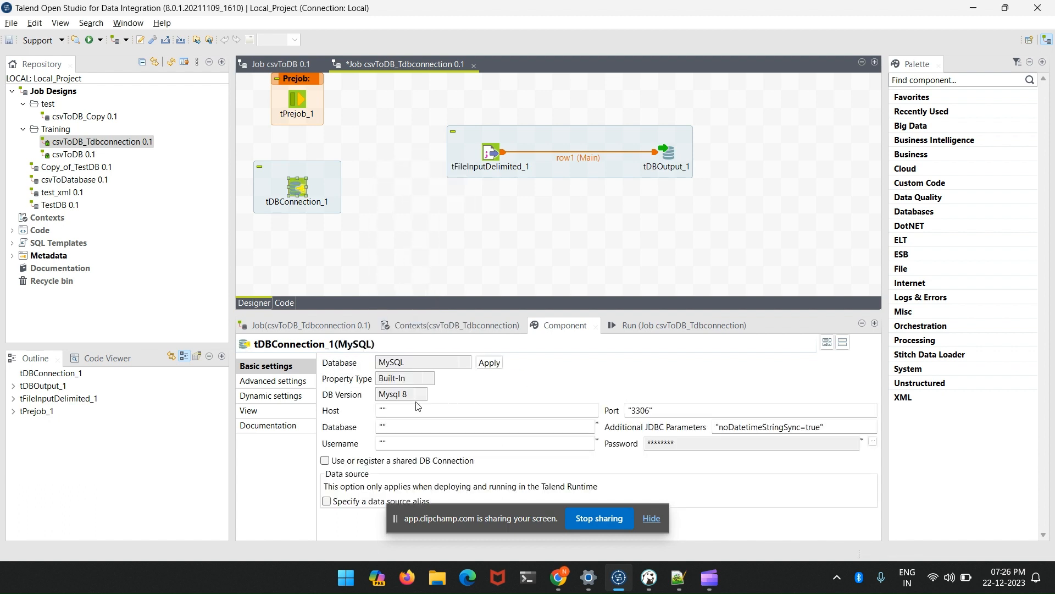
- Copy the host "localhost" from tDBOutput_1 into the host setting of tDBConnection_1
click(685, 169)
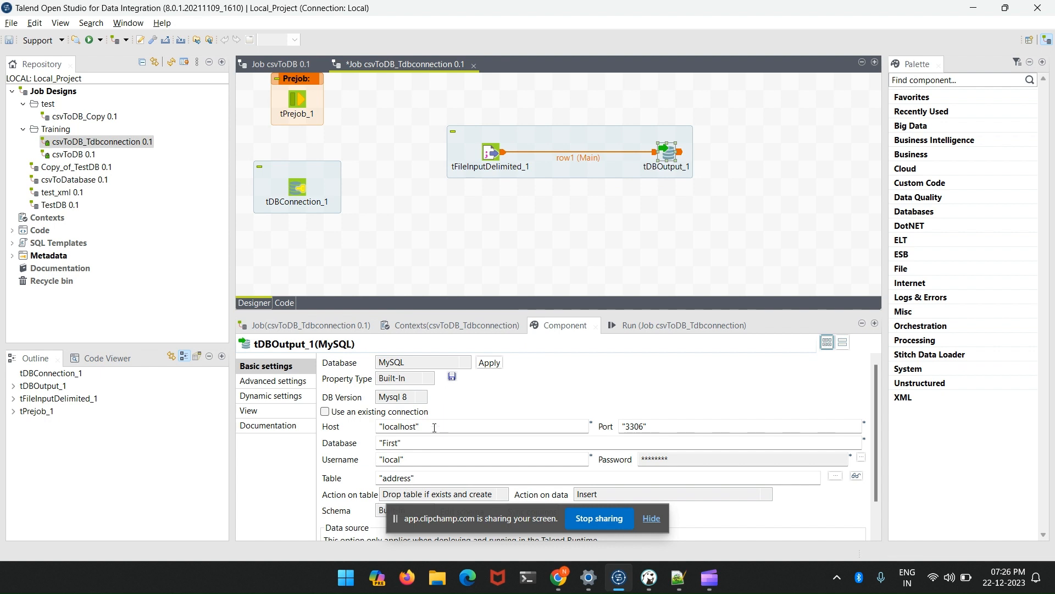
triple_click(371, 427)
key(ctrl+c)
text(c)
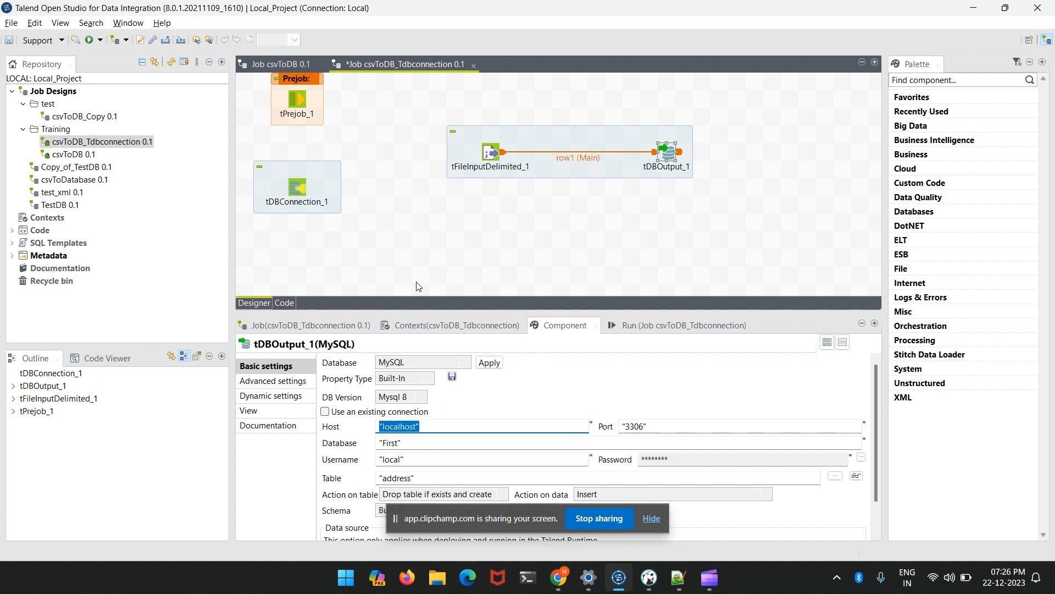
click(295, 189)
triple_click(373, 412)
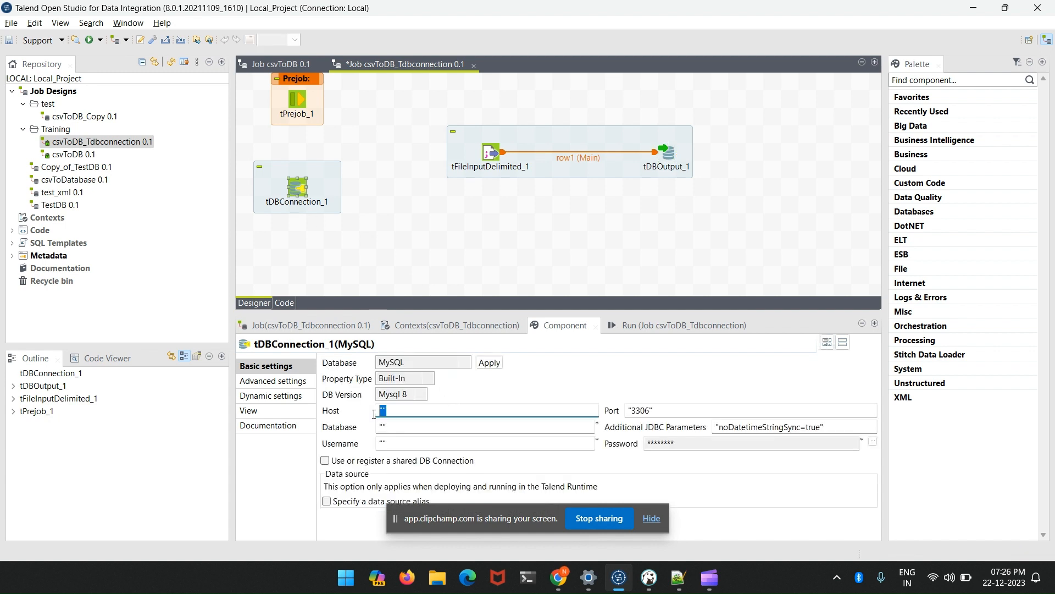
key(ctrl+v)
- Copy the database name "First" from tDBOutput_1 into the database name setting of tDBConnection_1
click(670, 163)
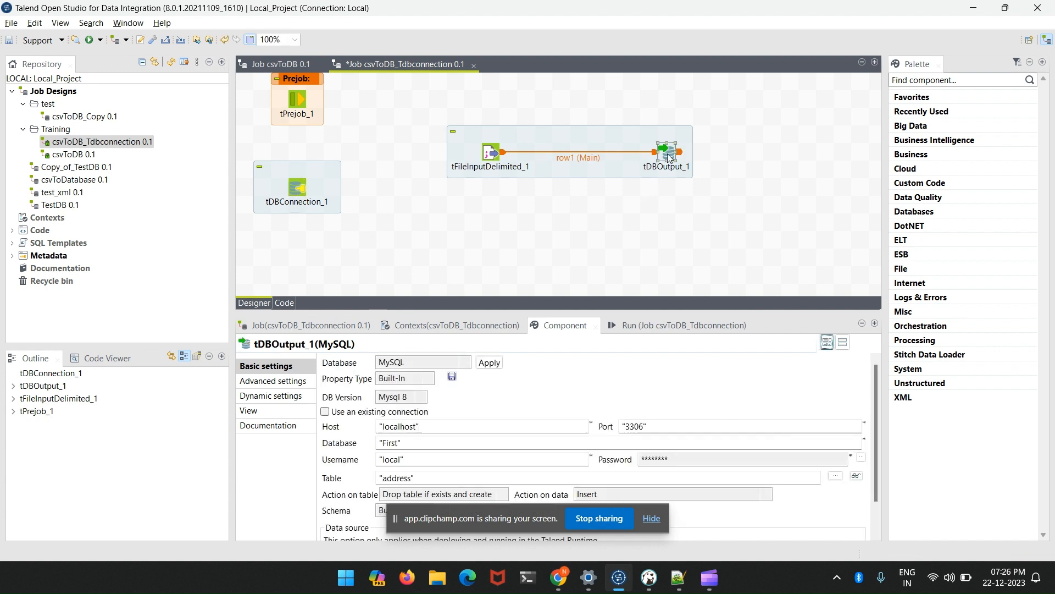
triple_click(374, 448)
key(ctrl+c)
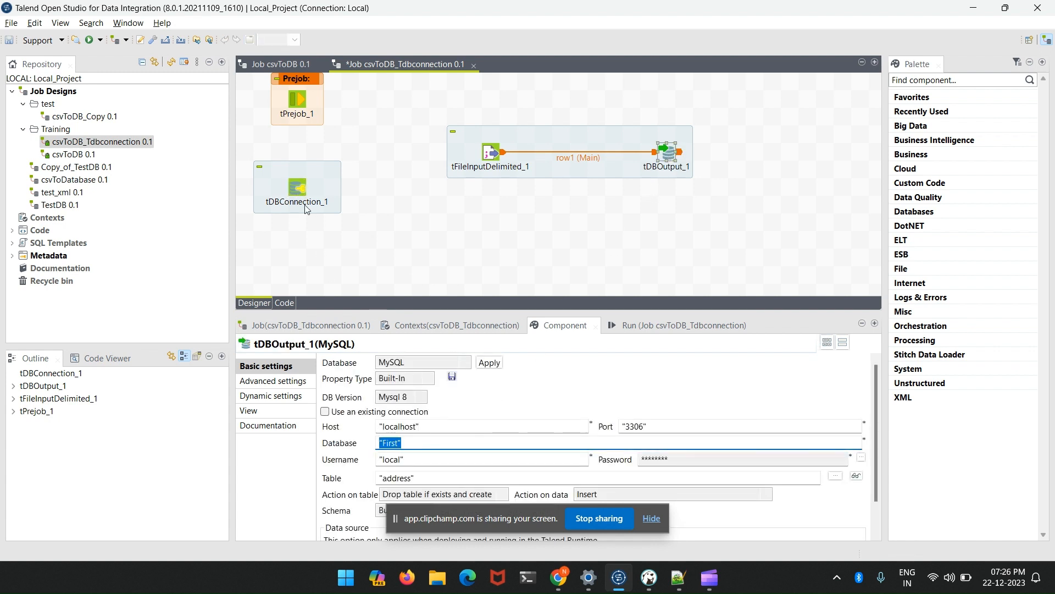
click(297, 187)
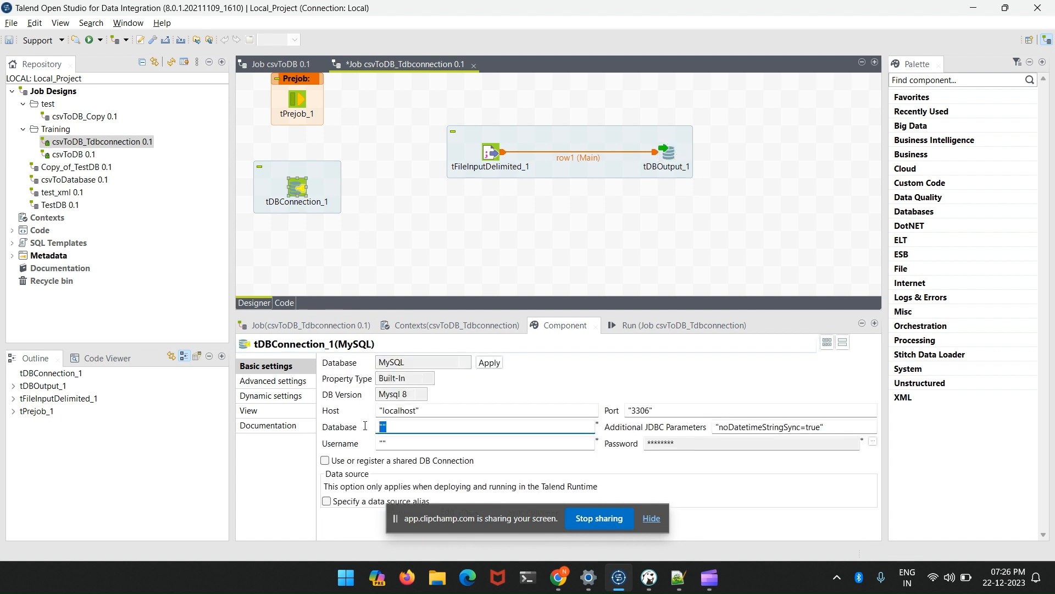
key(ctrl+v)
- Copy the username "local" from tDBOutput_1 into the username setting of tDBConnection_1
click(670, 153)
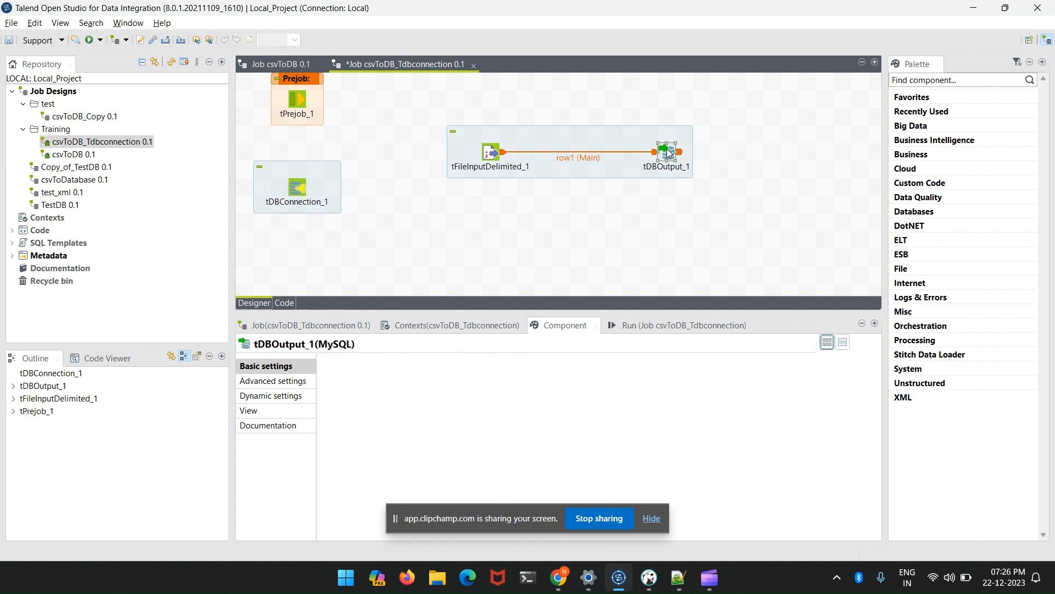
drag(408, 460, 369, 461)
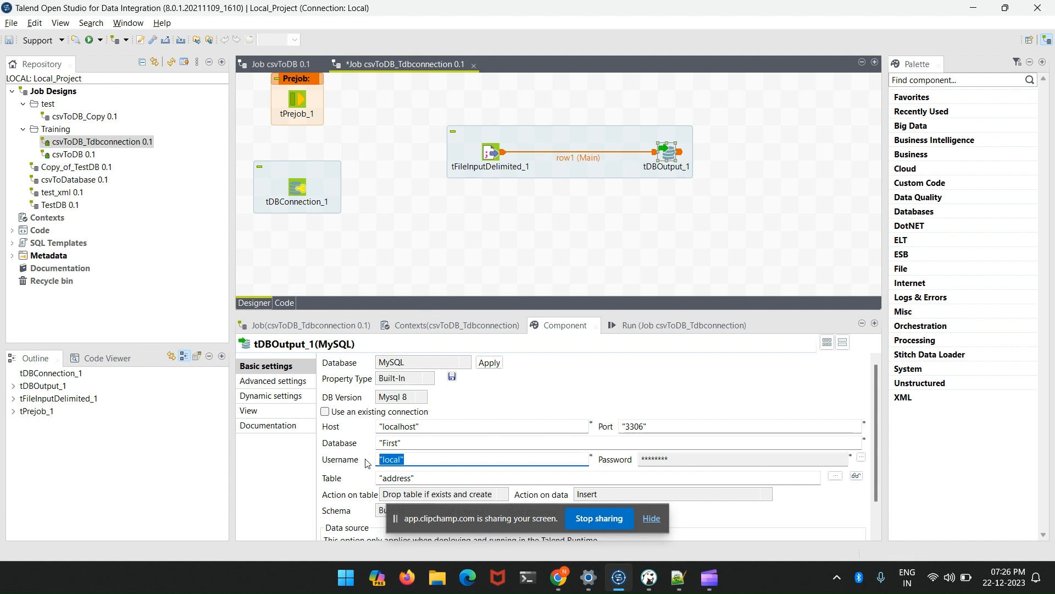
click(294, 185)
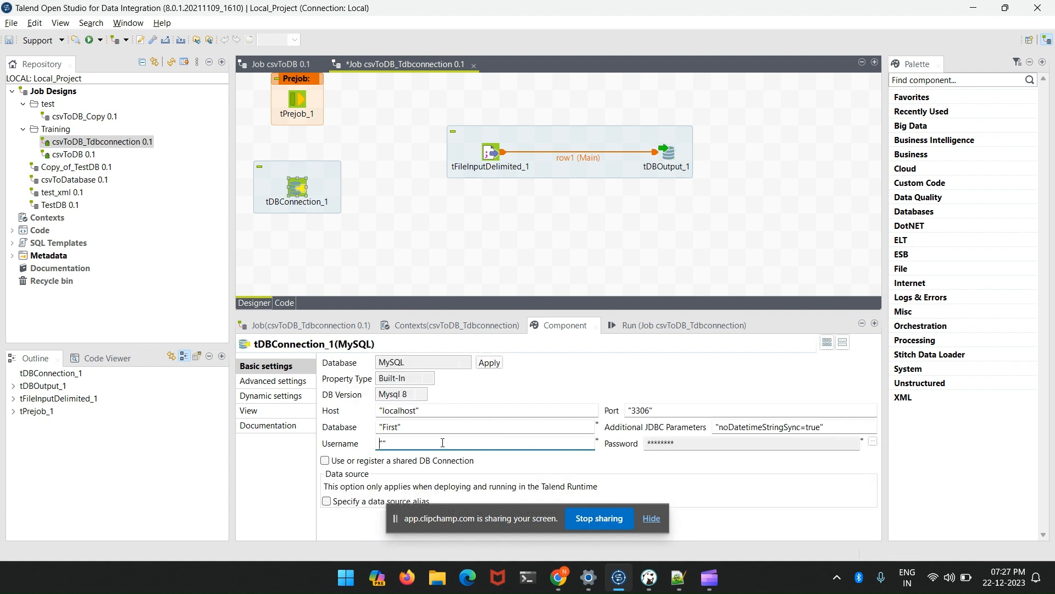
text(local)
- Enter the database password in the password setting of tDBConnection_1 and accept it
click(873, 442)
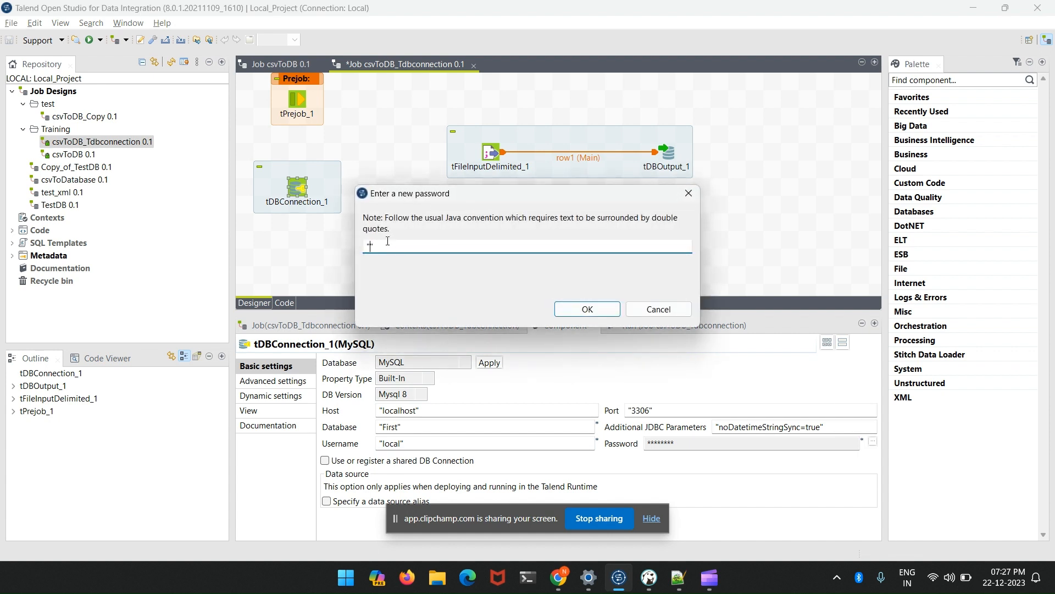
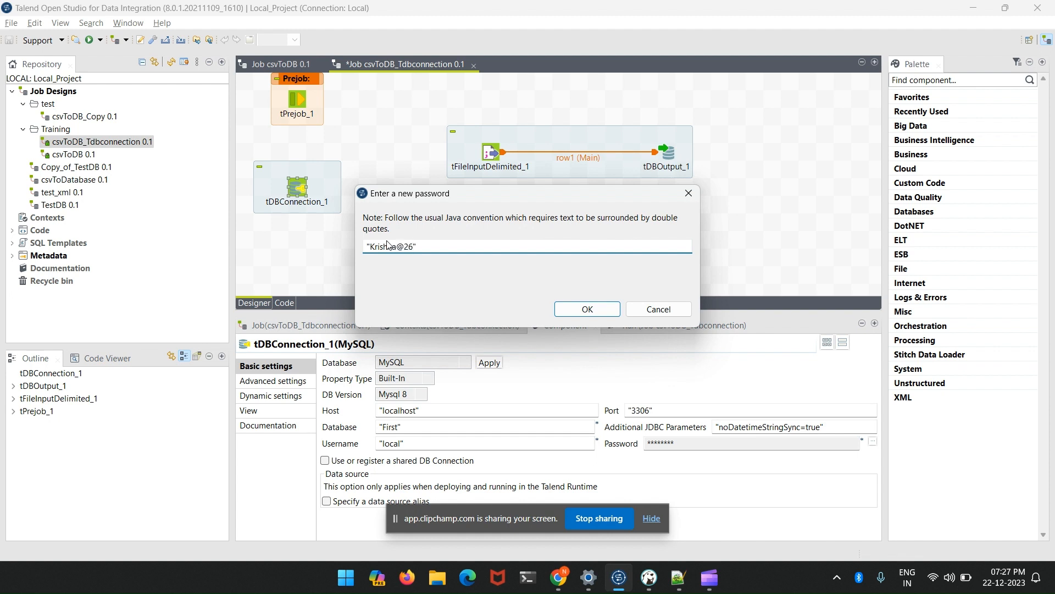
click(589, 310)
- Connect tPrejob_1 to tDBConnection_1 with an On Component Ok trigger
click(326, 210)
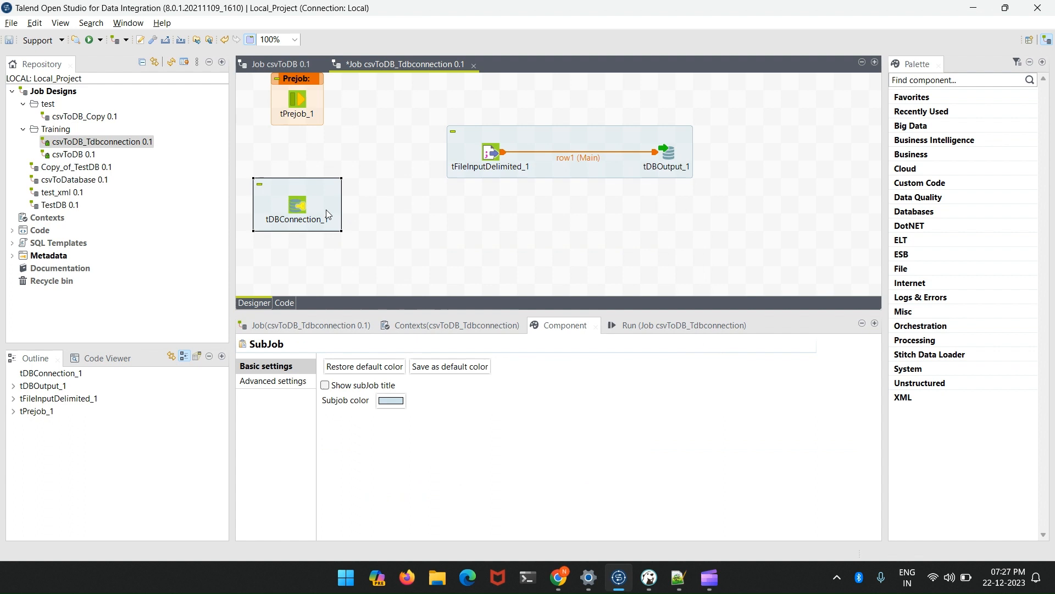
right_click(295, 104)
mouse_move(315, 115)
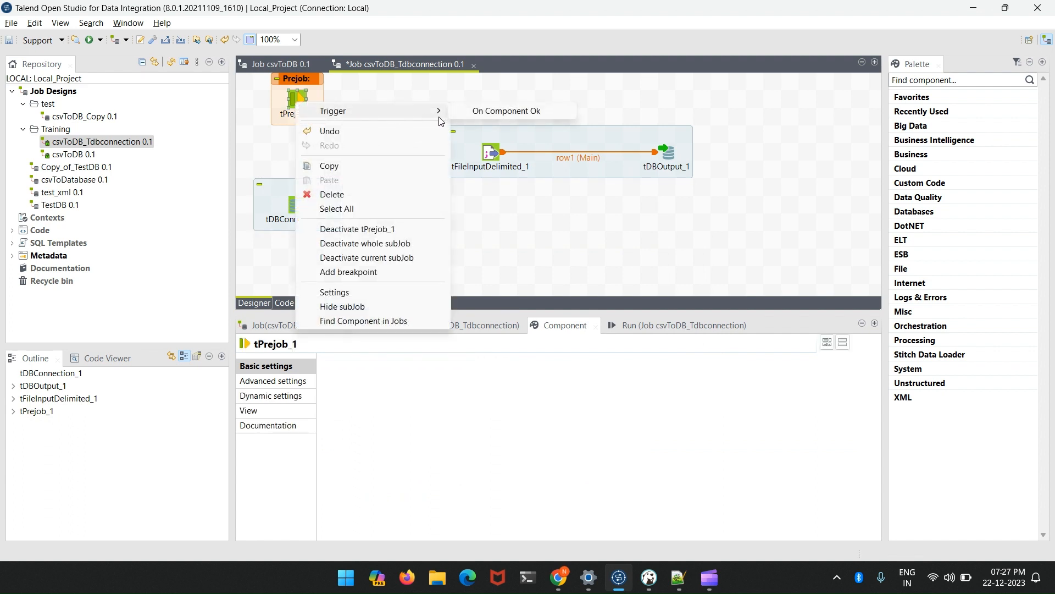
click(481, 117)
click(302, 201)
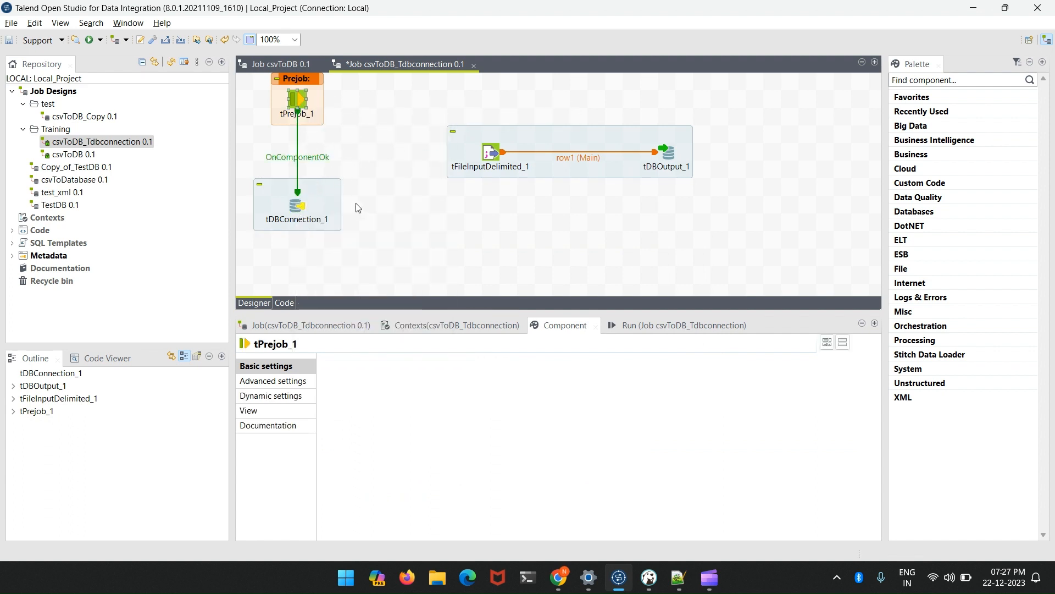
click(346, 142)
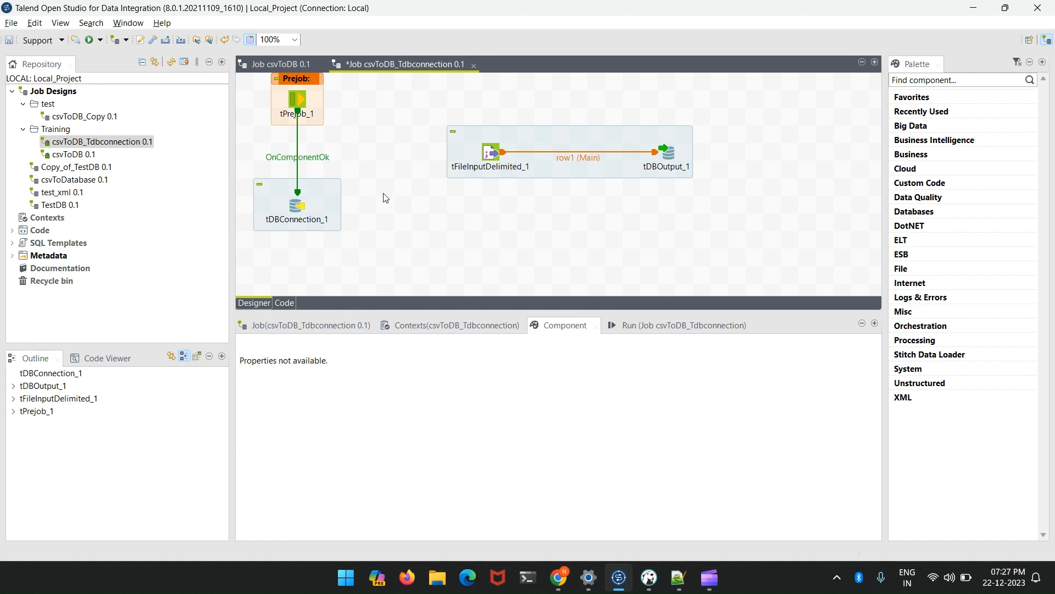
- Review the settings of tDBConnection_1, tFileInputDelimited_1 and tDBOutput_1, and save the job
click(294, 209)
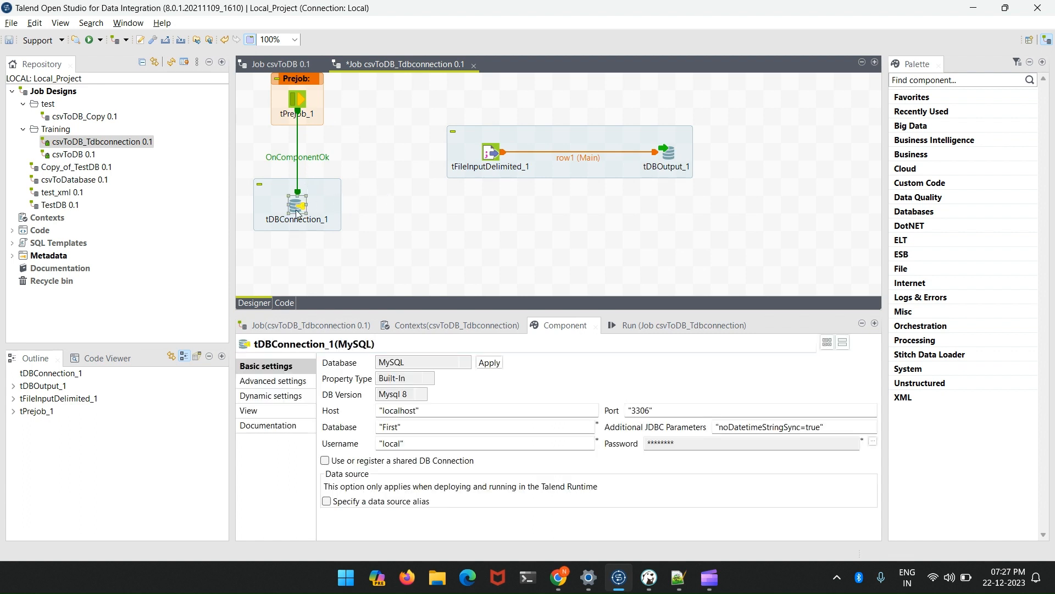
click(492, 160)
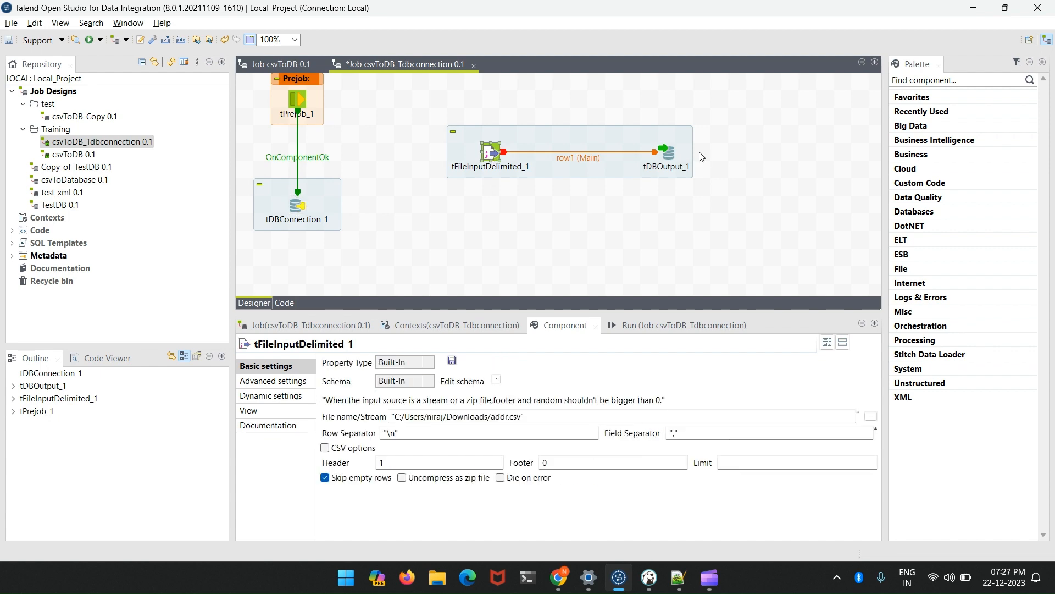
click(670, 159)
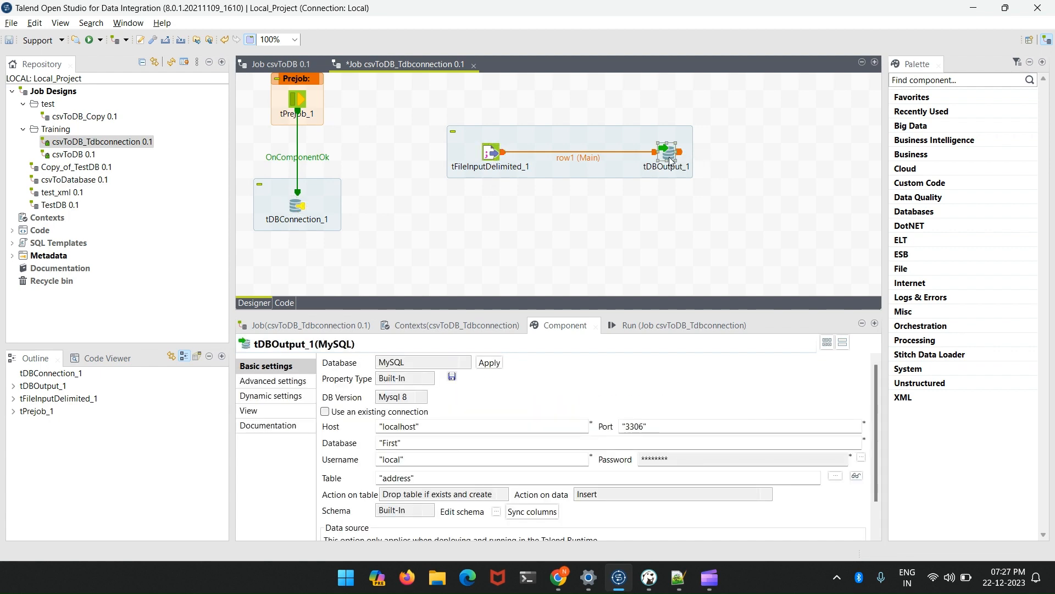
key(ctrl+s)
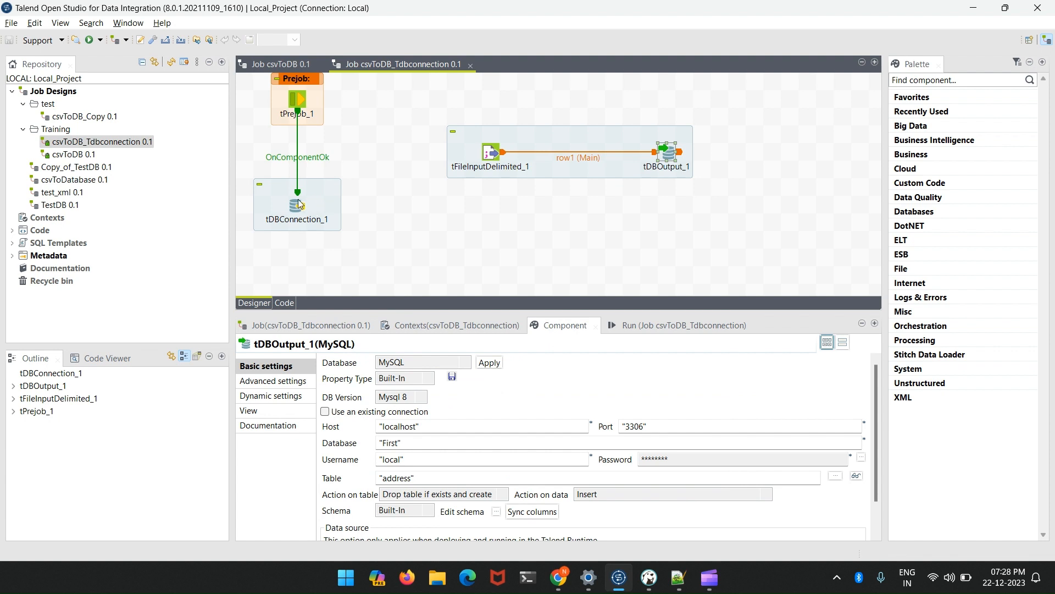
- Make tDBOutput_1 use the existing connection tDBConnection_1 and save the job
click(299, 205)
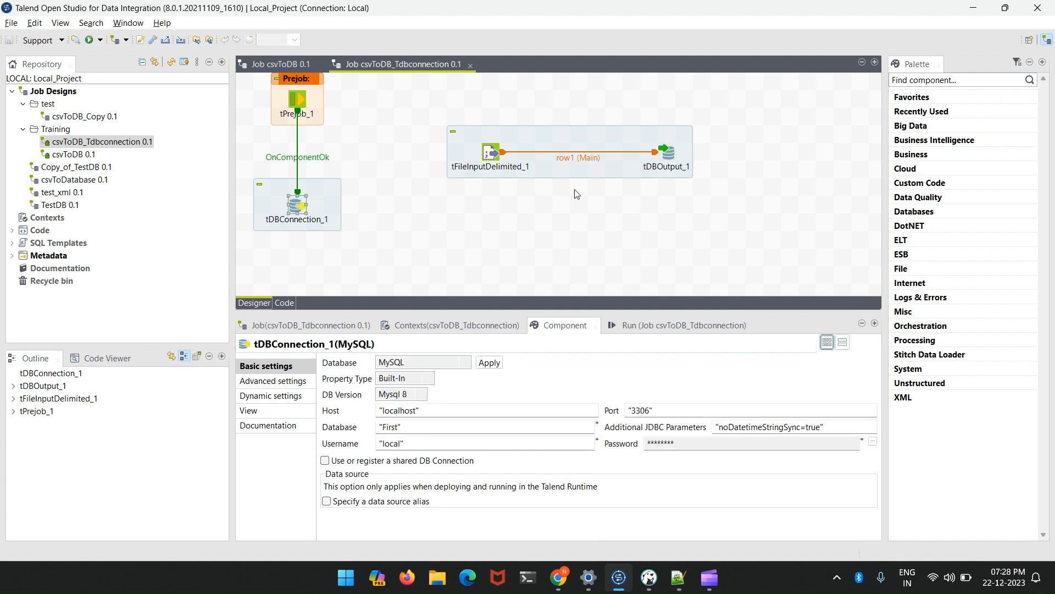
click(675, 157)
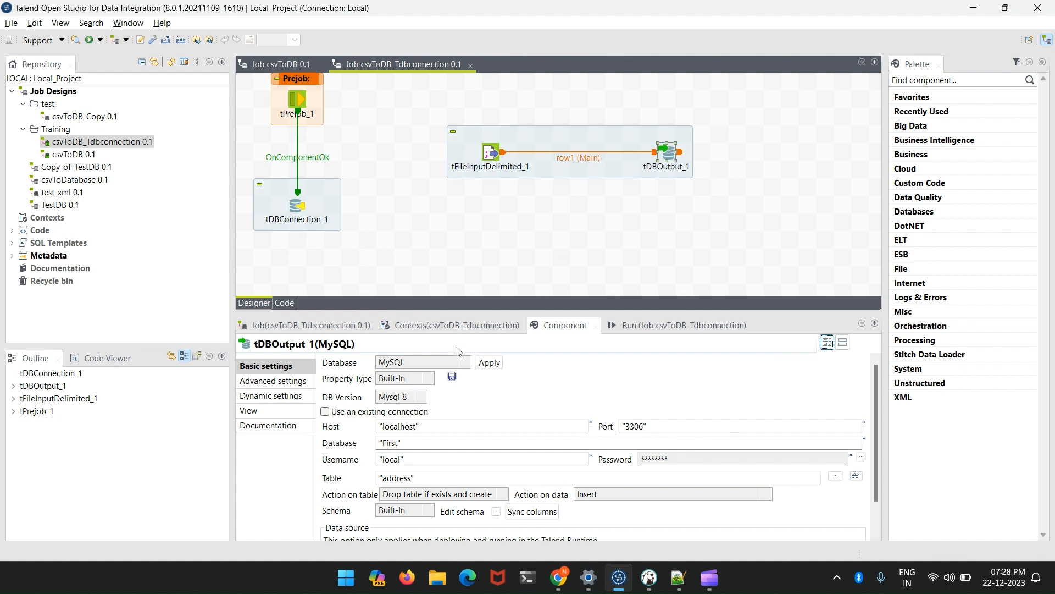
click(341, 411)
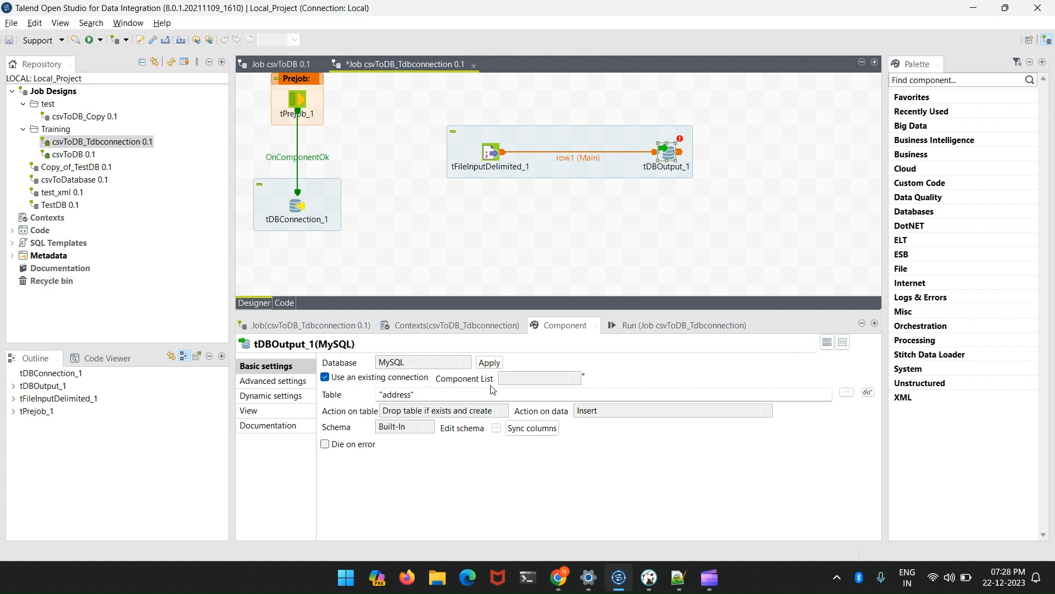
click(517, 379)
click(521, 391)
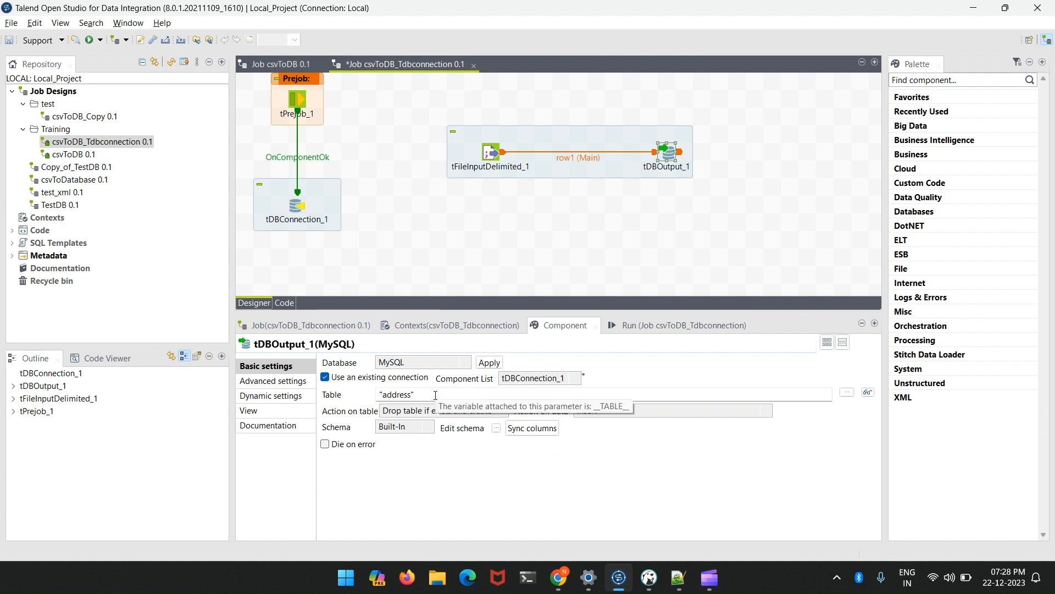
click(504, 251)
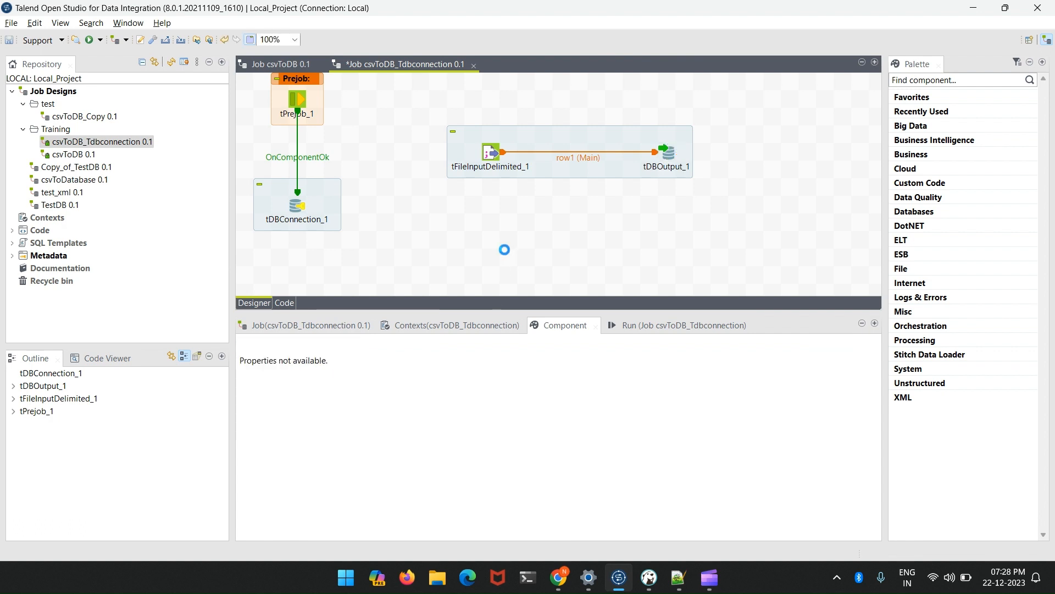
key(ctrl+s)
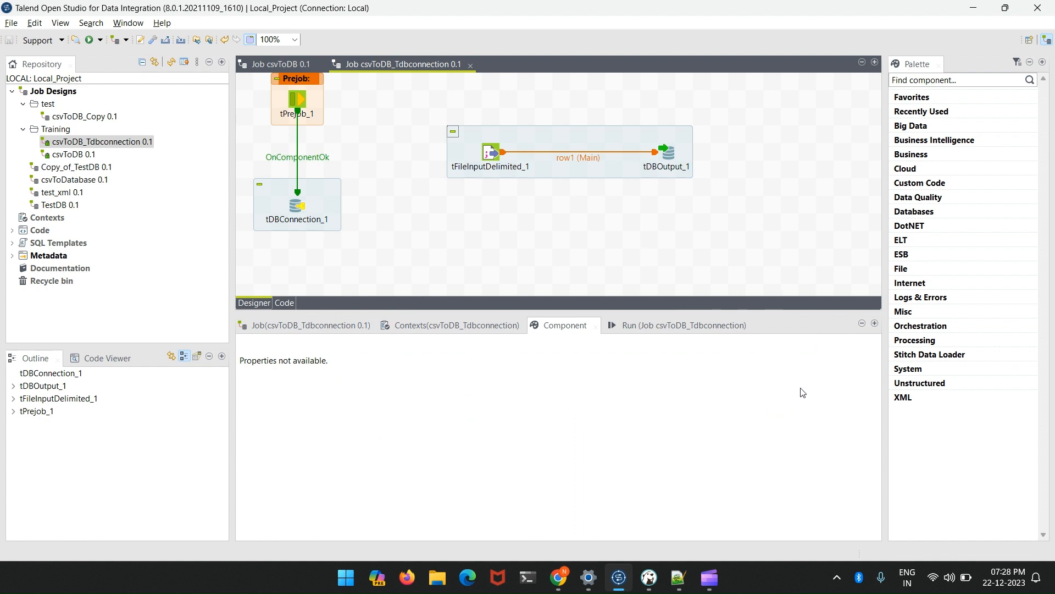
- Switch to DBeaver and execute the selected TRUNCATE table ADDRESS statement
click(649, 577)
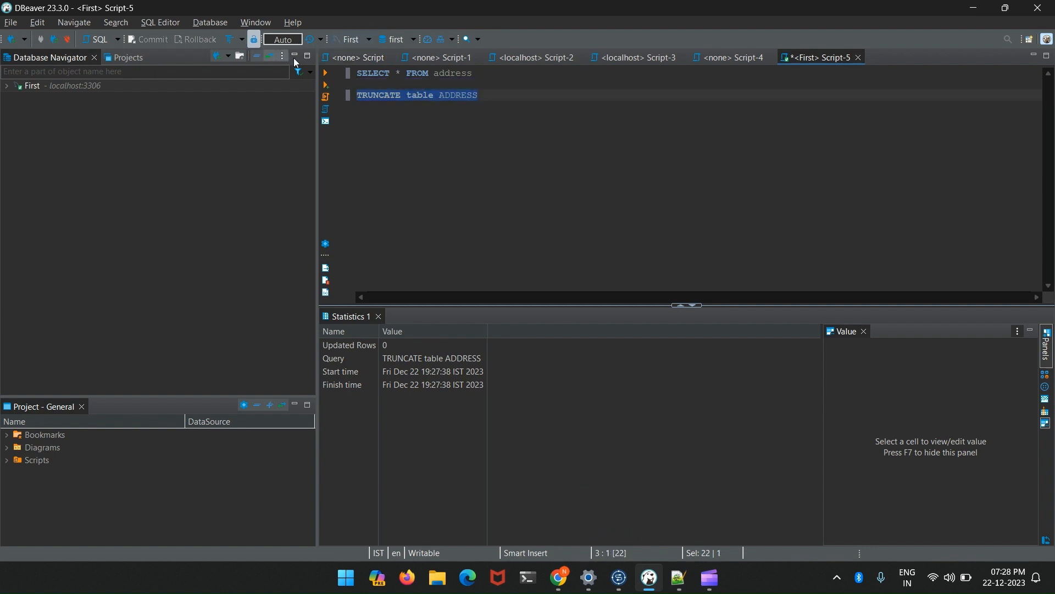
click(330, 75)
- Return to Talend, recheck the tDBOutput_1 and tDBConnection_1 settings, and run the job, examining its console output from the beginning
key(alt+Tab)
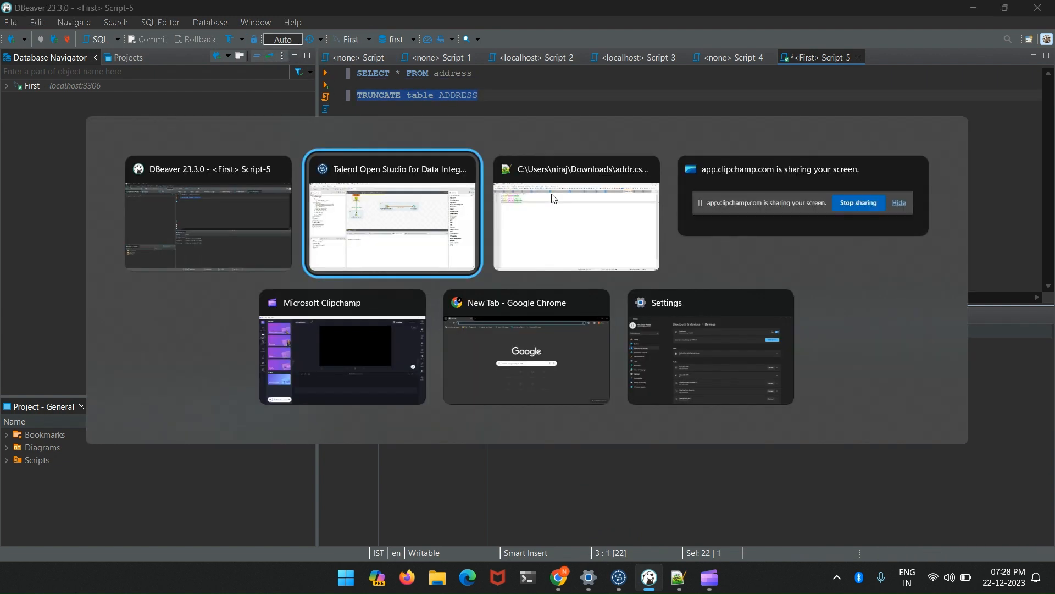
click(669, 158)
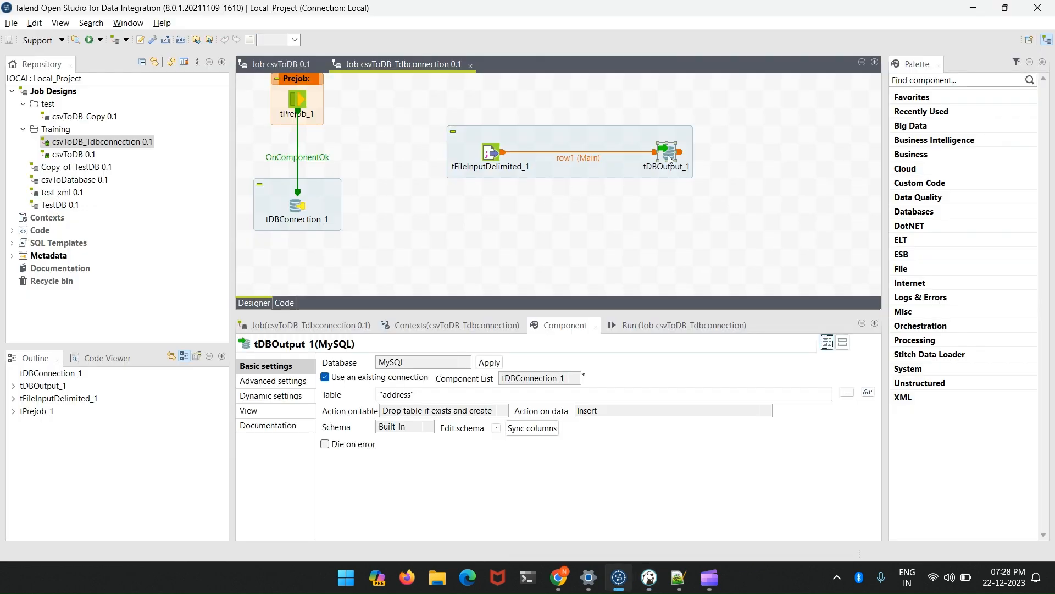
click(296, 211)
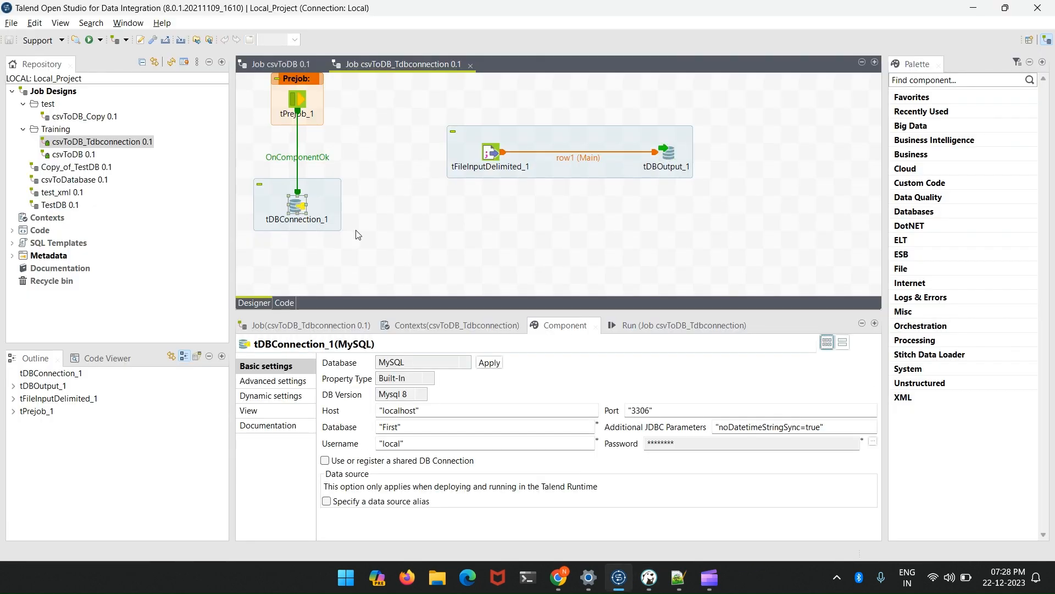
click(675, 325)
click(355, 377)
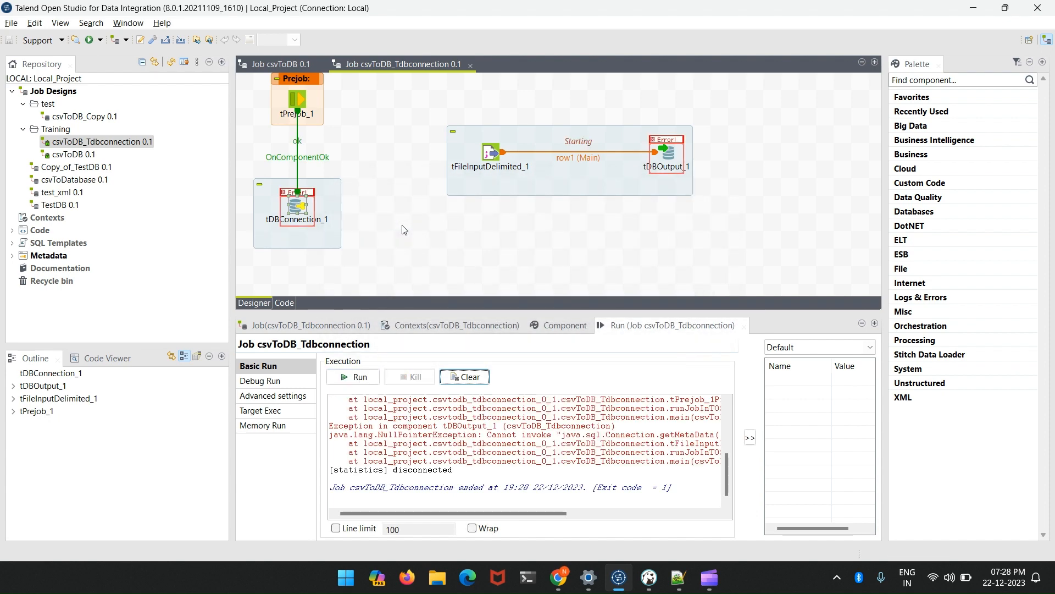
scroll(531, 448, up, 2)
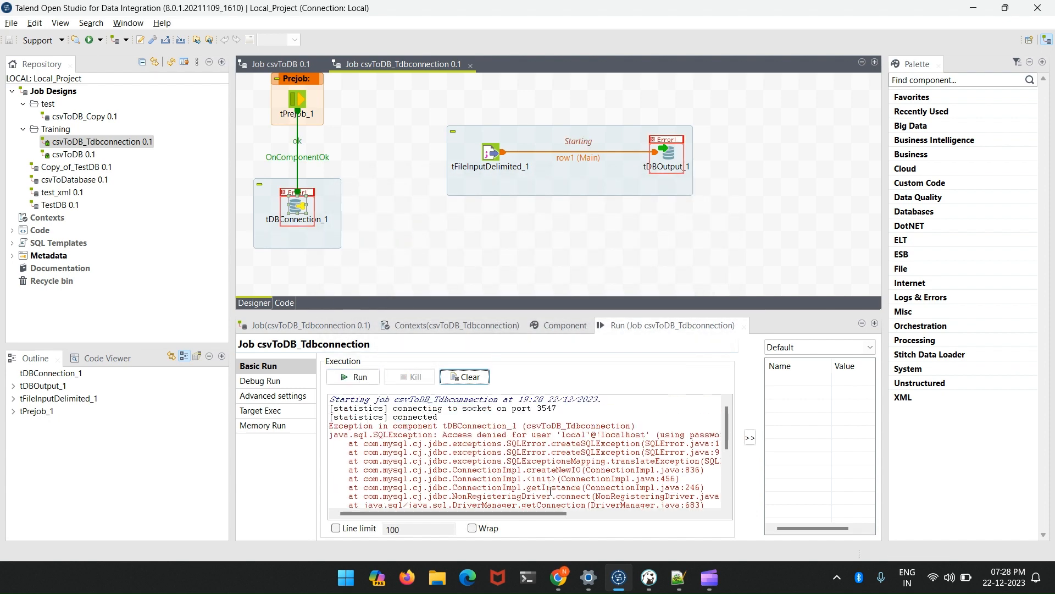
- Re-enter the database password in tDBConnection_1 and run the csvToDB_Tdbconnection job again
double_click(296, 206)
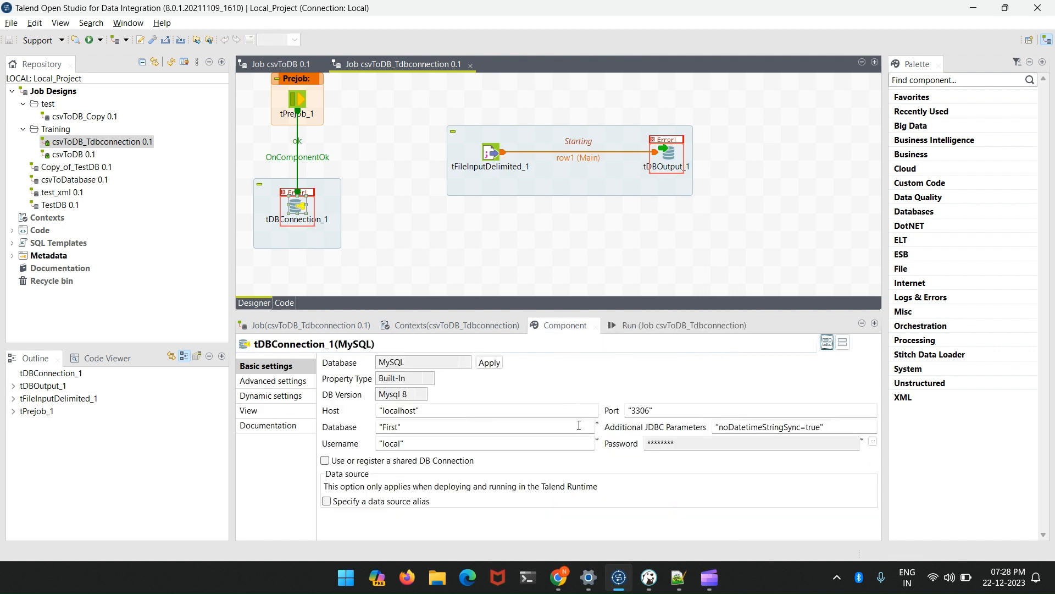
click(872, 441)
click(374, 245)
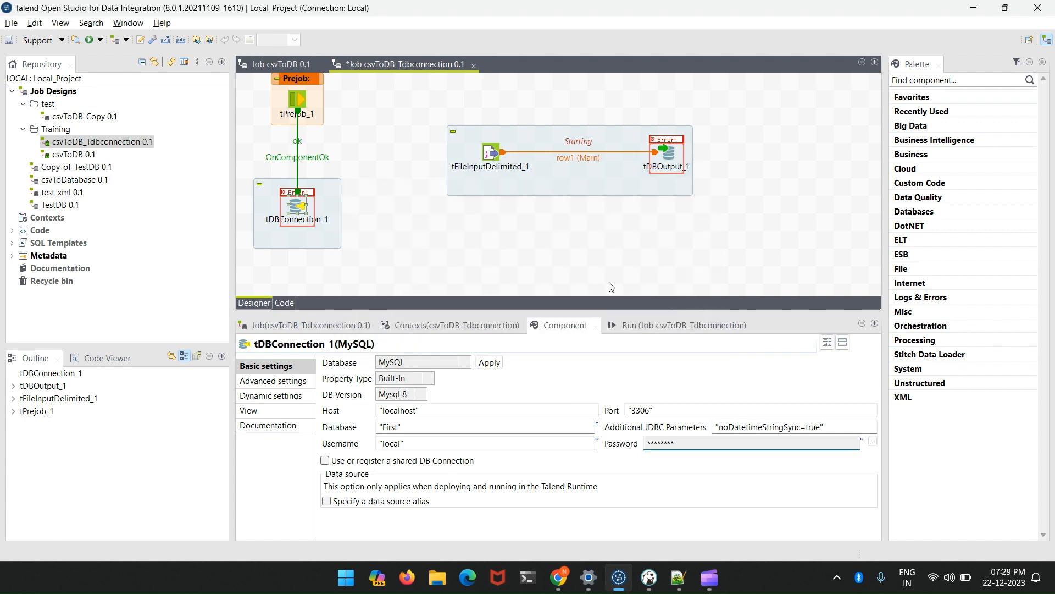
click(659, 326)
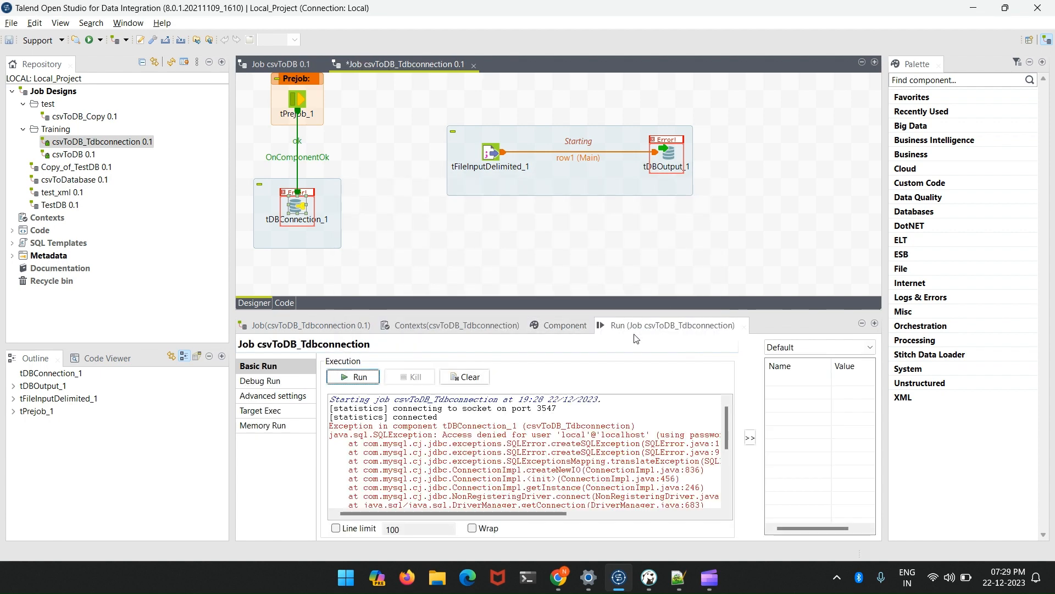
click(377, 376)
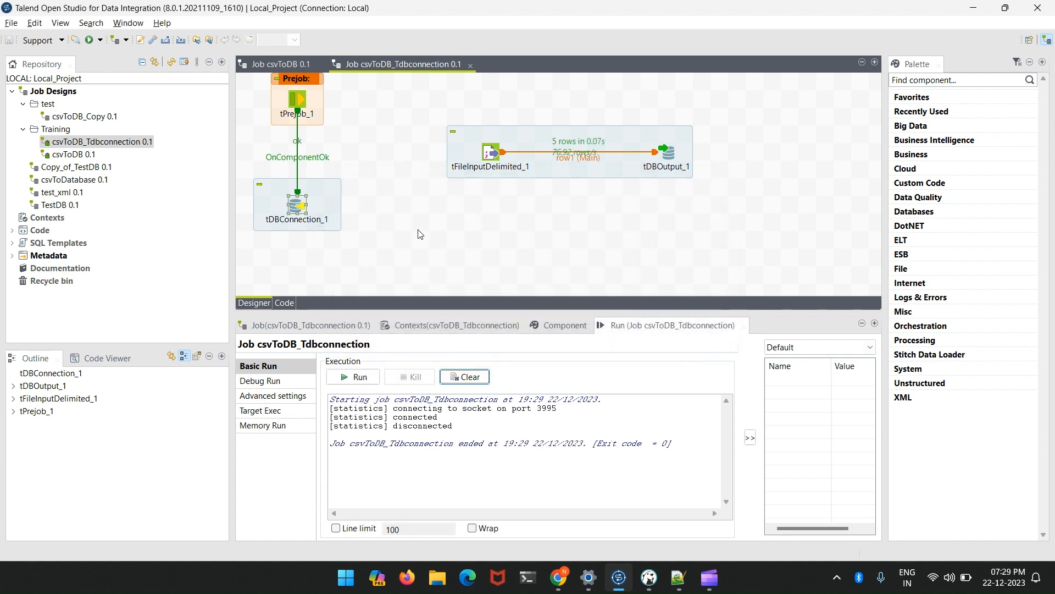
- Switch to DBeaver and execute the SELECT * FROM address query to check the table's contents
click(649, 577)
drag(484, 73, 352, 73)
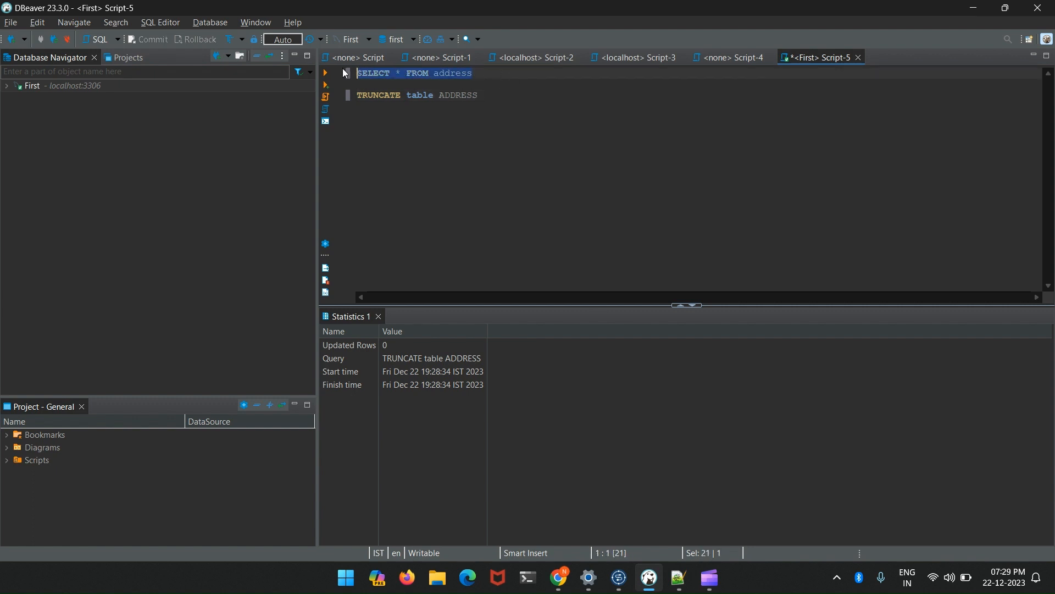
click(330, 73)
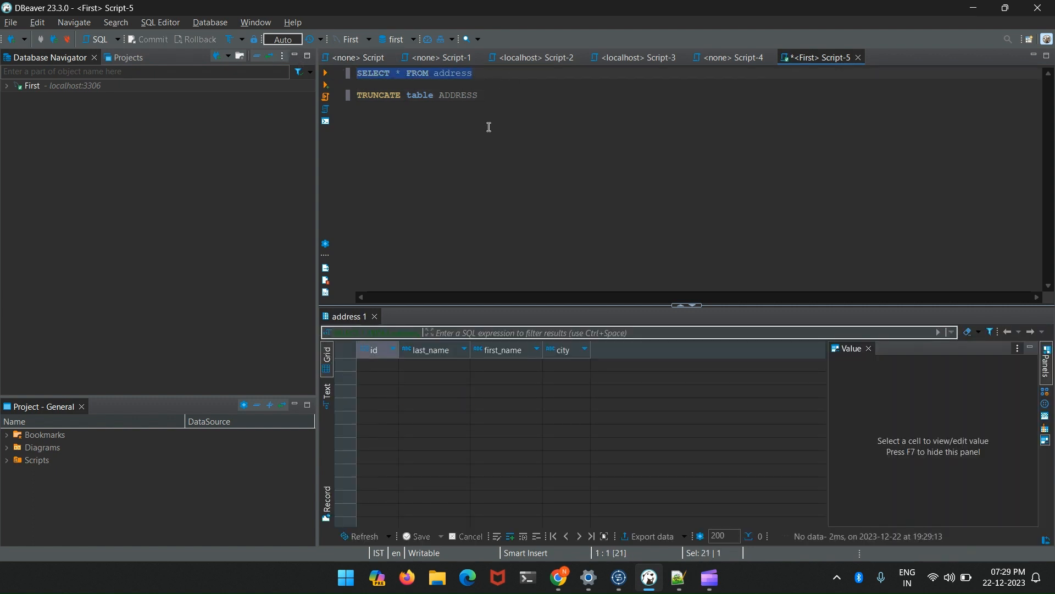
- Switch back to Talend, enable Auto Commit in the advanced settings of tDBConnection_1, and save the job
key(alt+Tab)
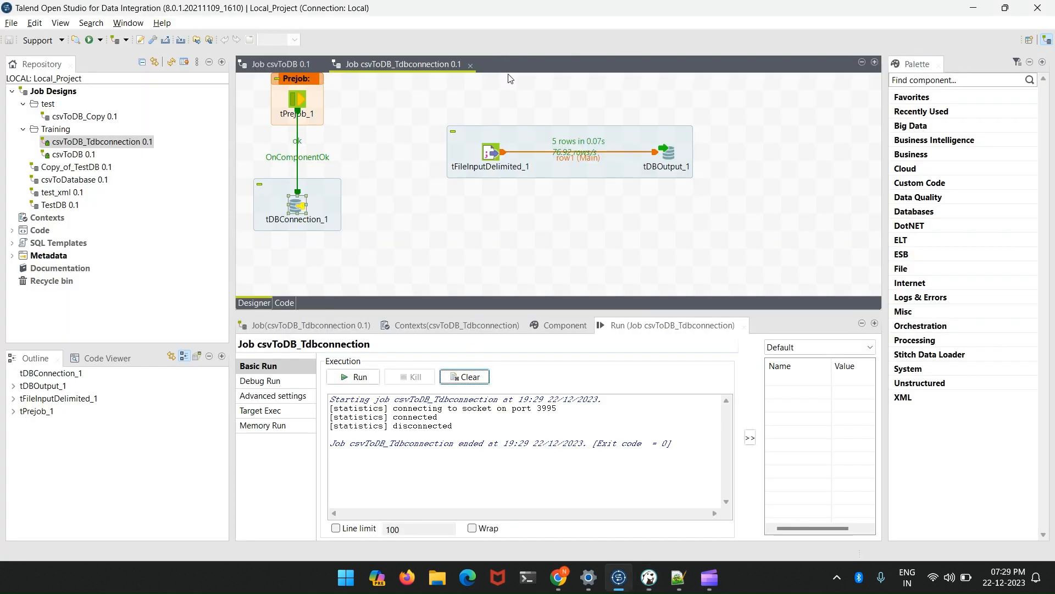
click(669, 154)
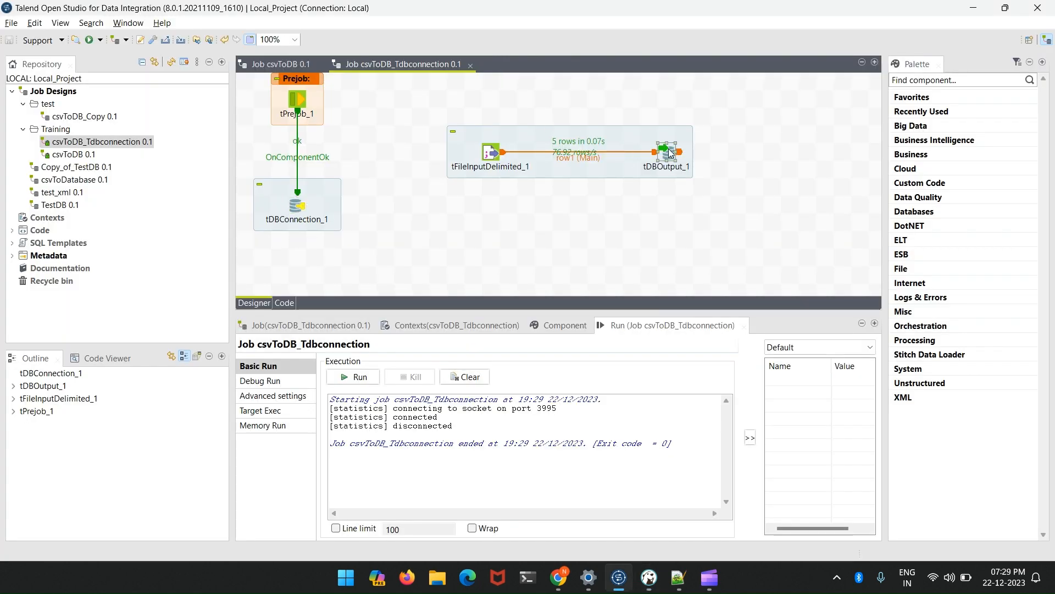
click(299, 213)
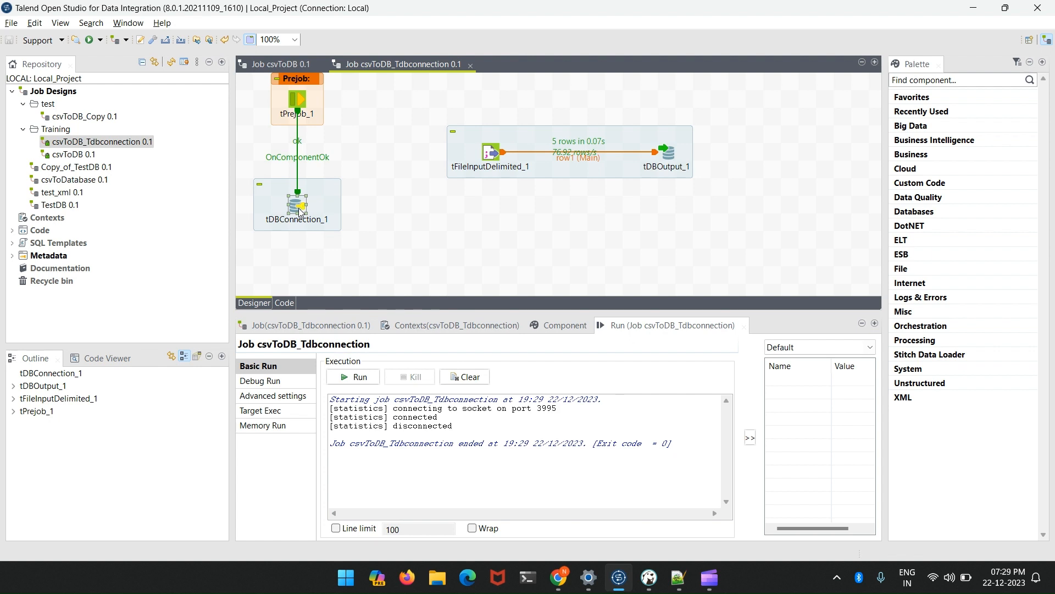
double_click(299, 214)
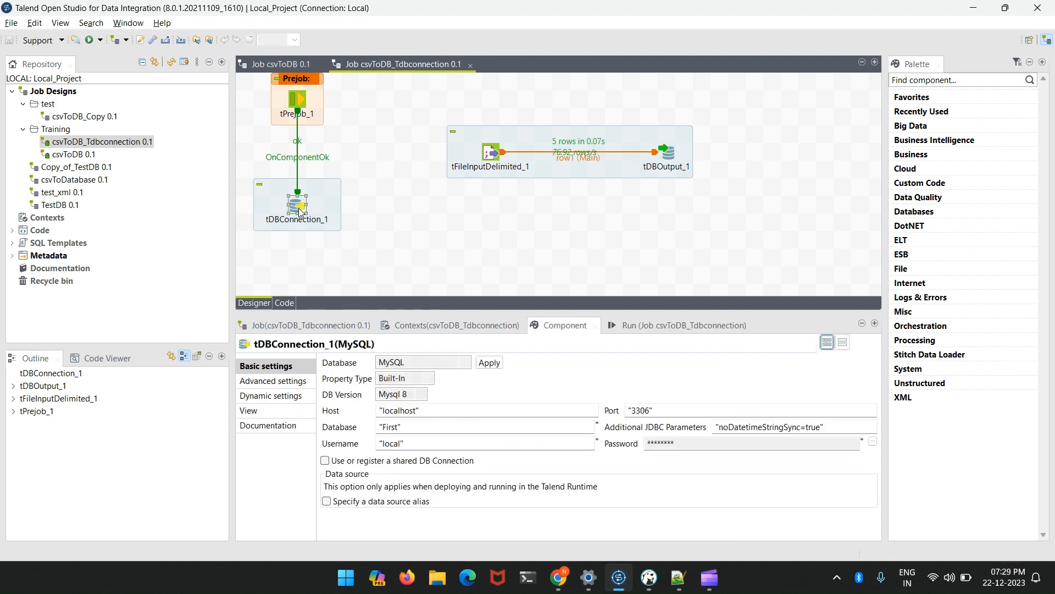
click(287, 381)
click(325, 362)
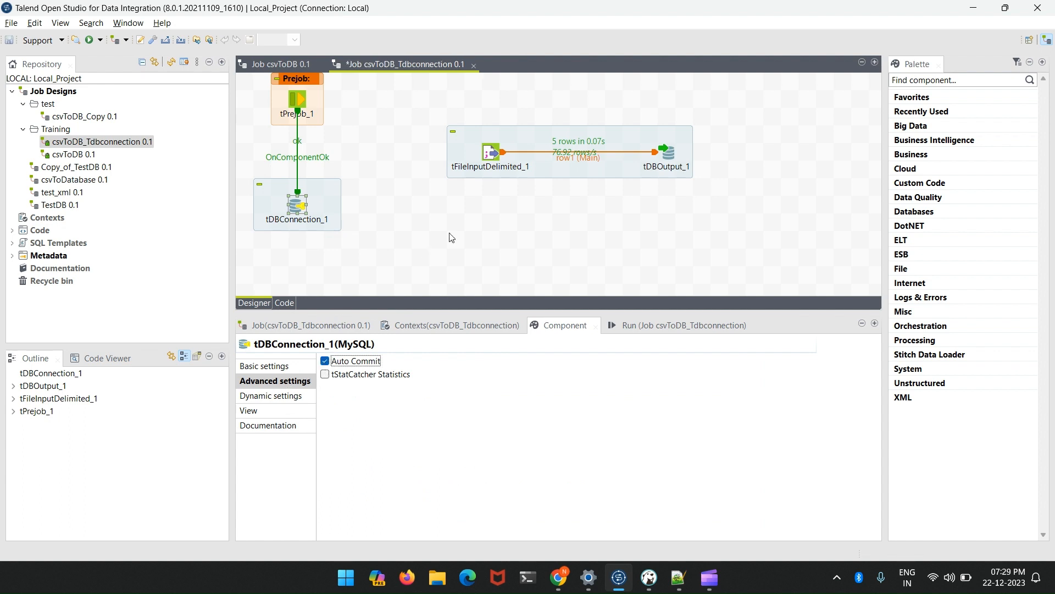
key(ctrl+s)
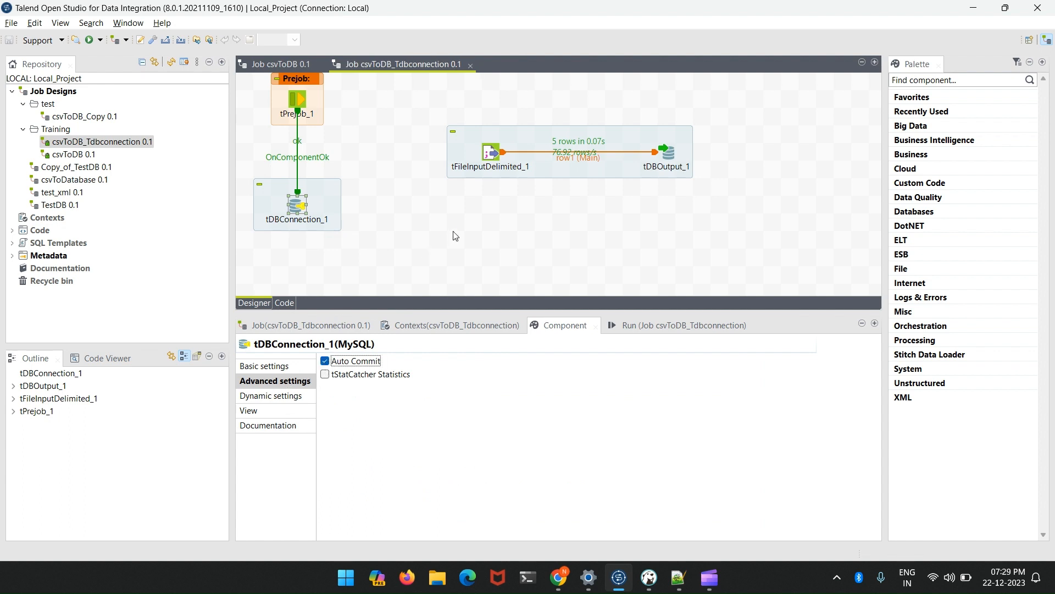
- Run the csvToDB_Tdbconnection job, and execute the SELECT * FROM address query in DBeaver to check the loaded rows
click(646, 326)
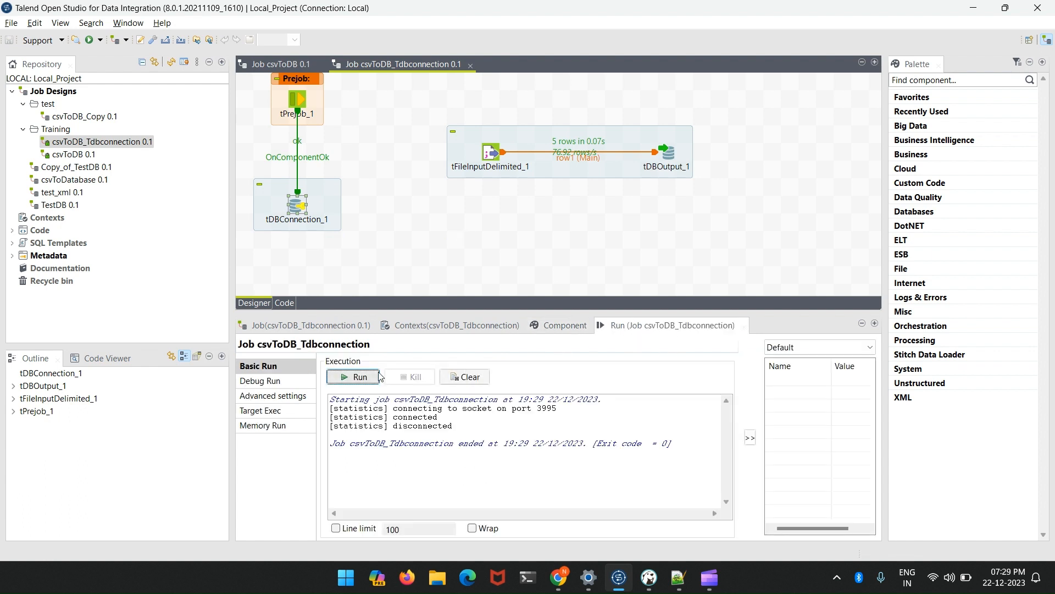
click(360, 377)
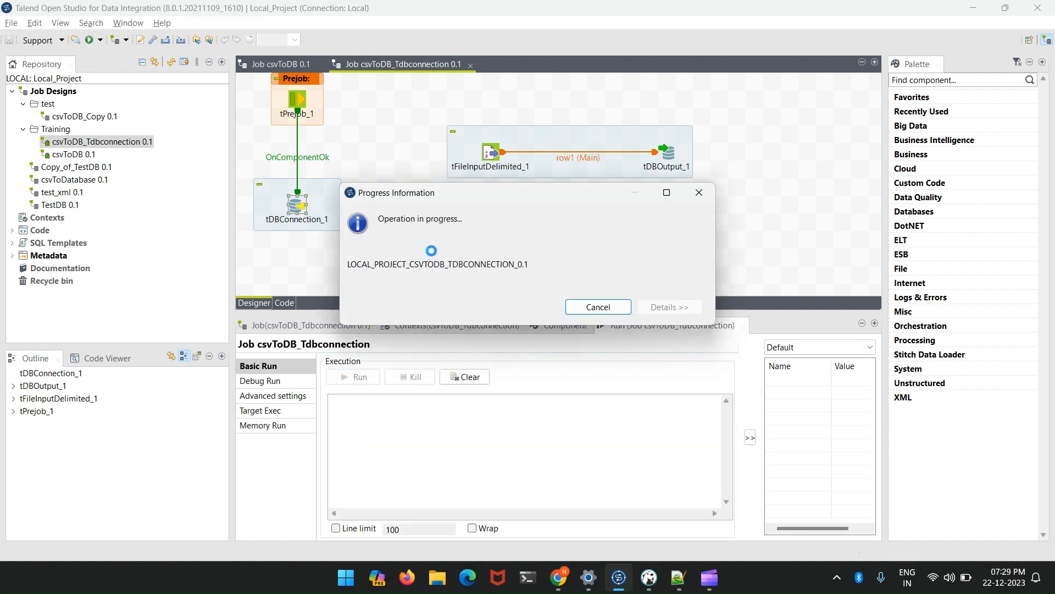
click(648, 579)
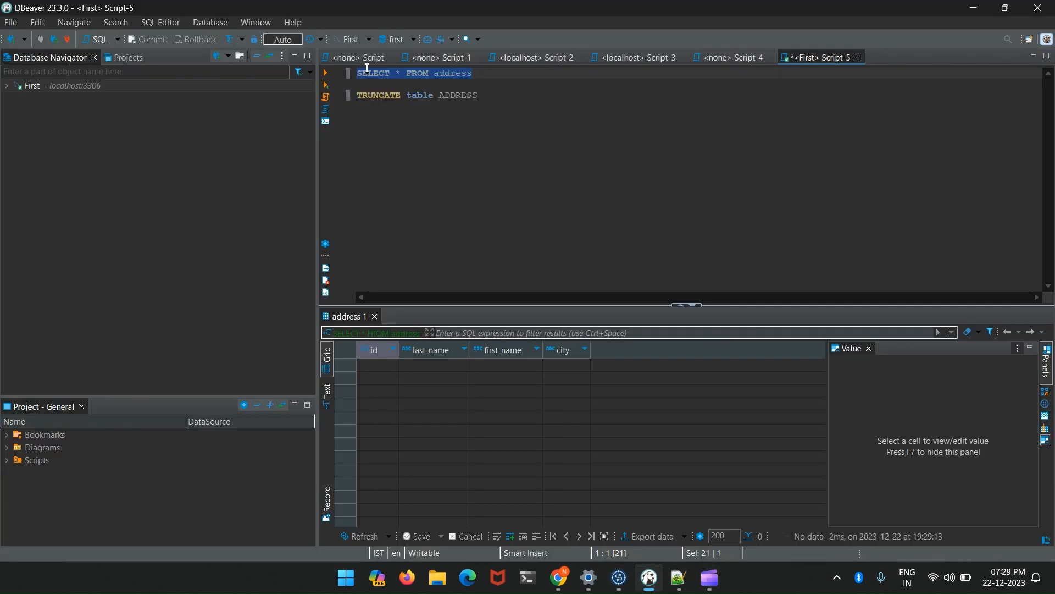
click(325, 73)
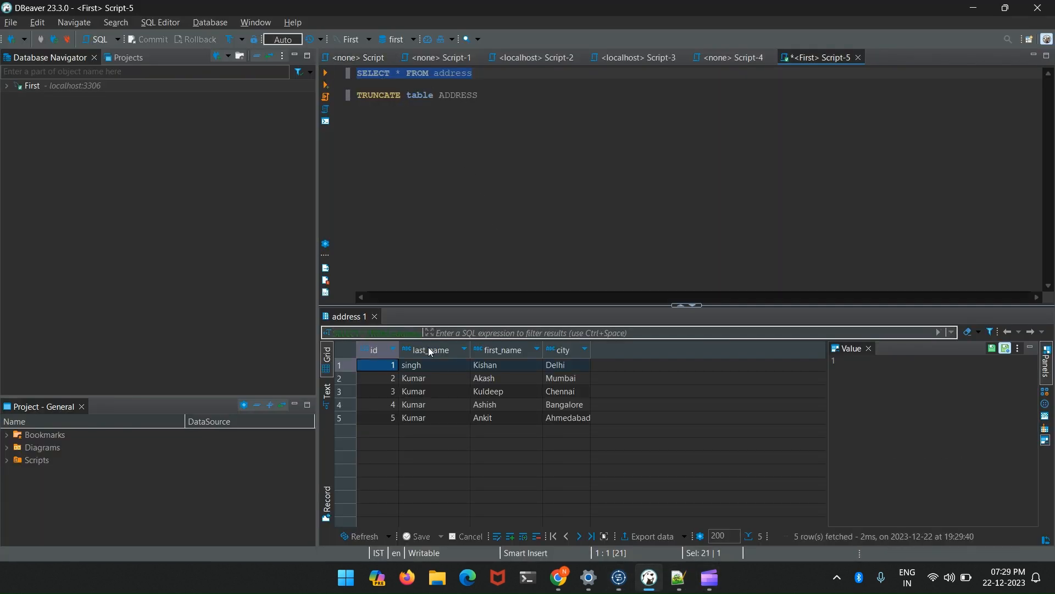
- Return to Talend and paste a copy of the tFileInputDelimited_1 to tDBOutput_1 subjob below the original
key(alt+Tab)
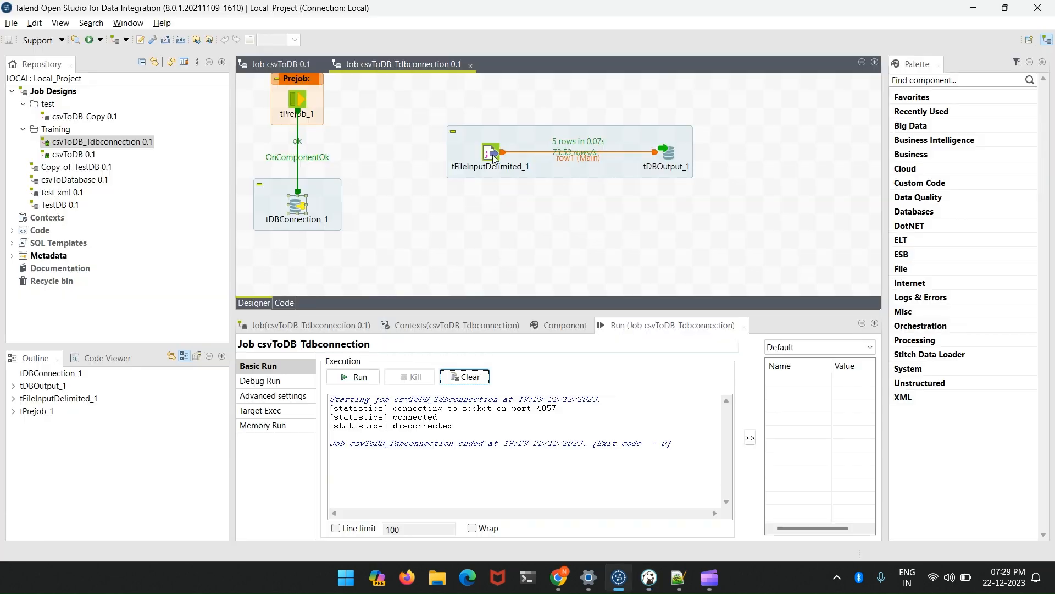
double_click(299, 207)
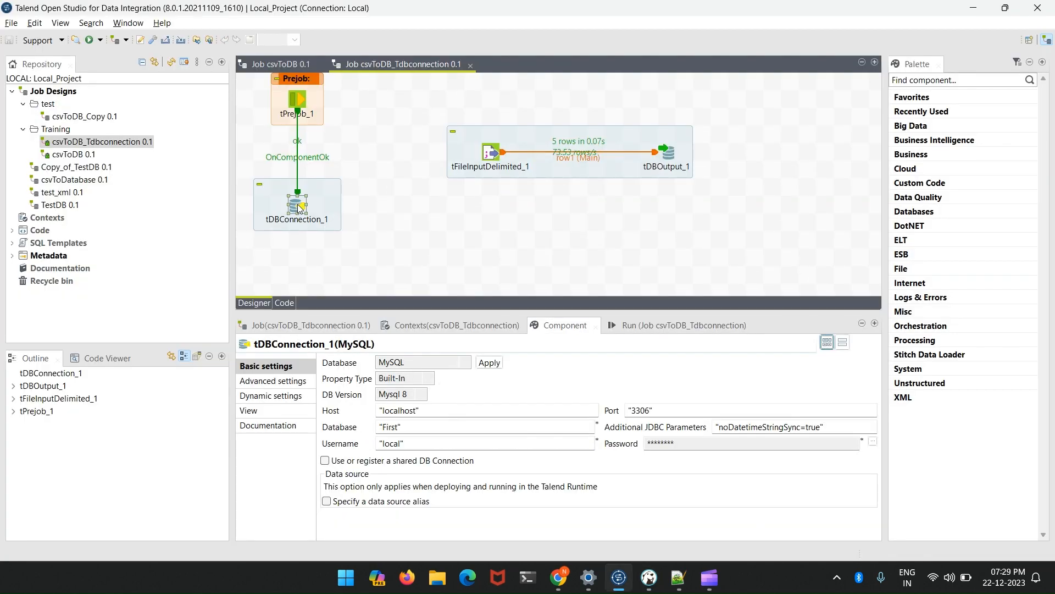
click(464, 144)
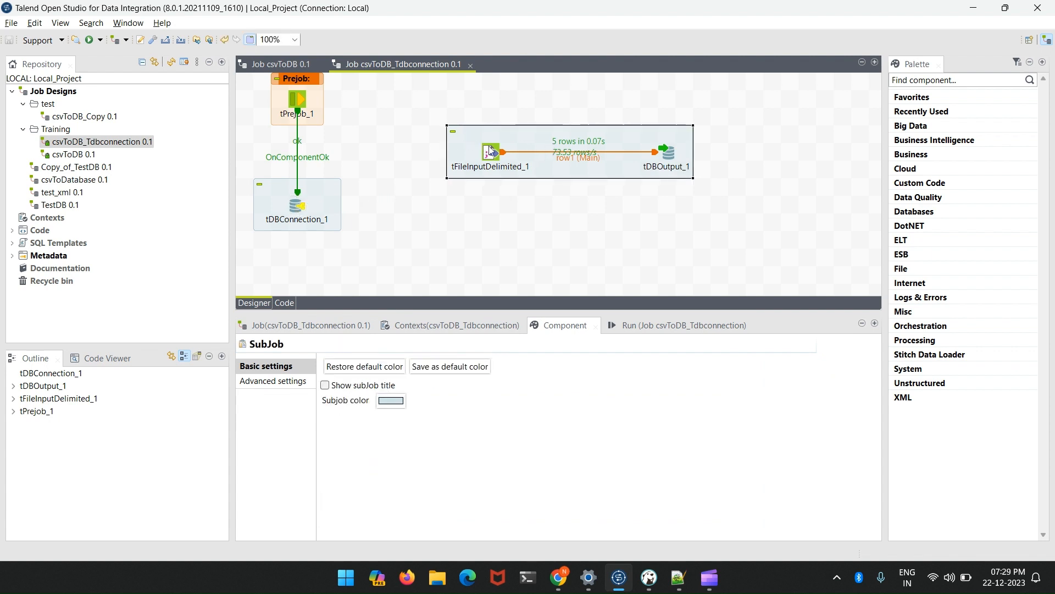
right_click(479, 148)
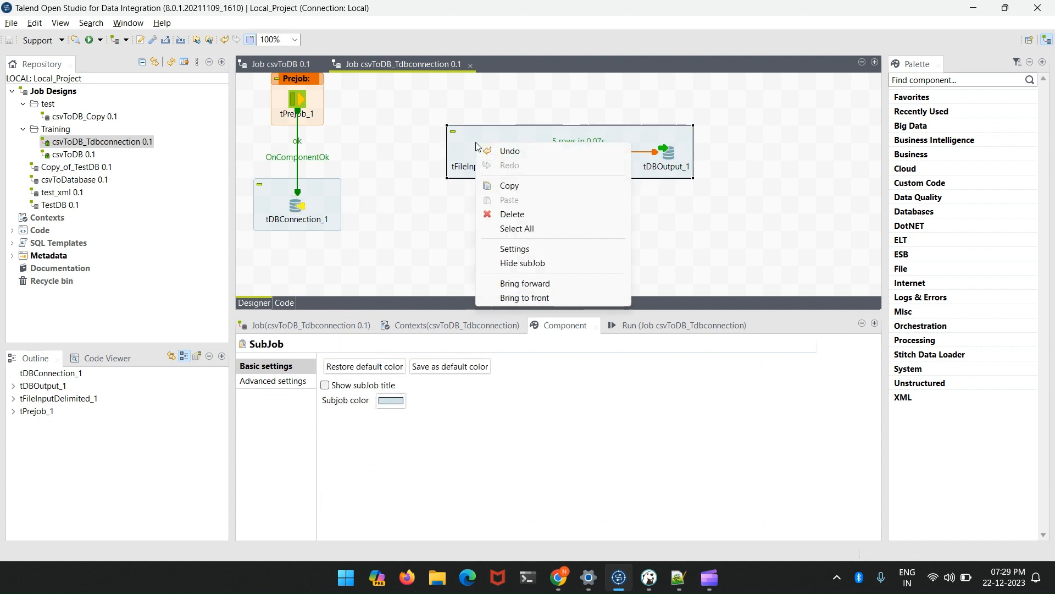
click(506, 183)
right_click(468, 215)
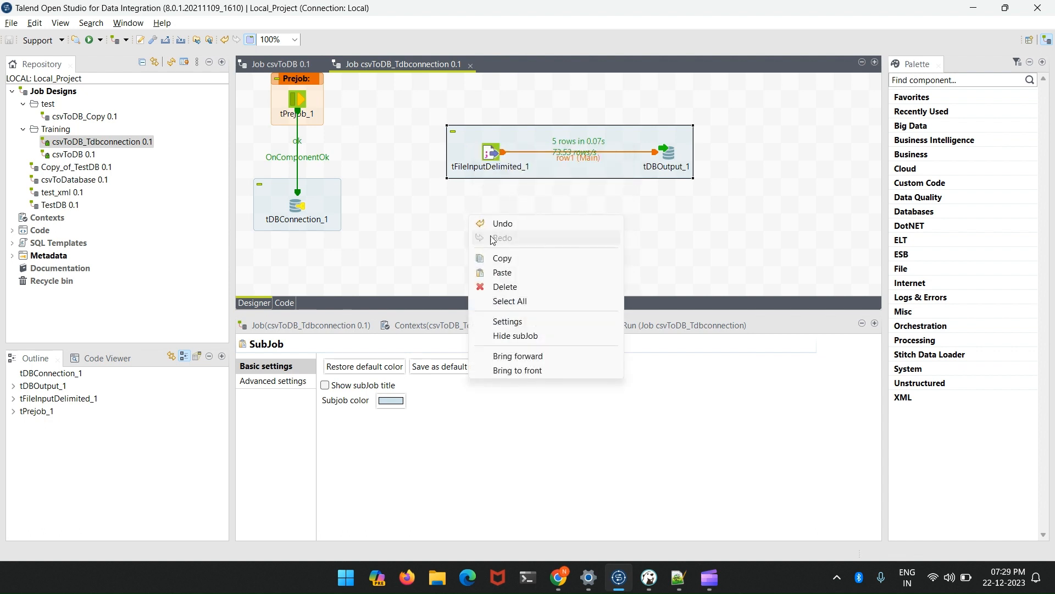
click(511, 273)
click(588, 236)
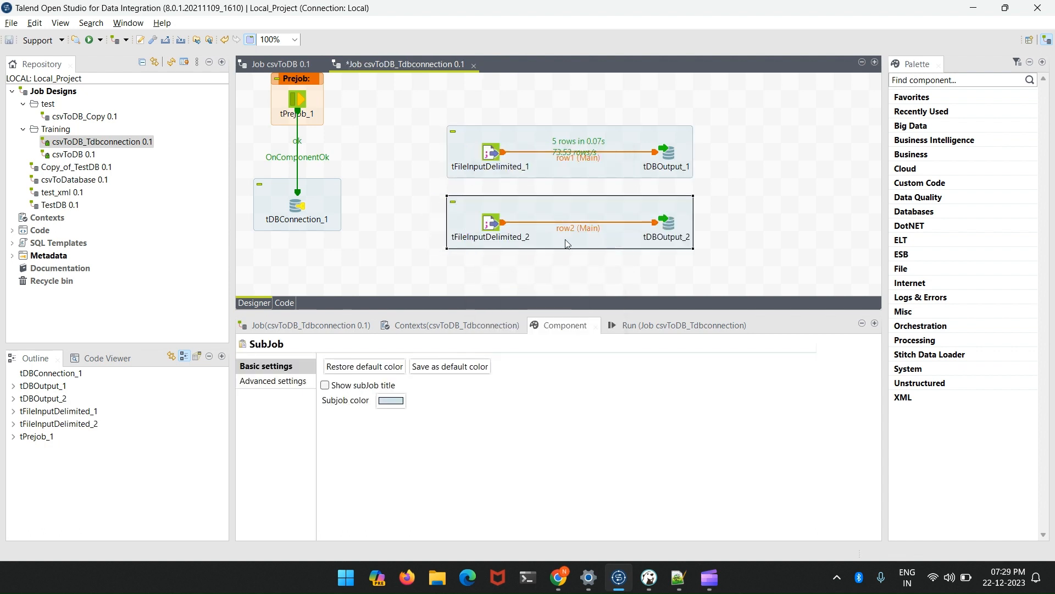
- Set the table of tDBOutput_2 to "address_2" and save the job
click(664, 231)
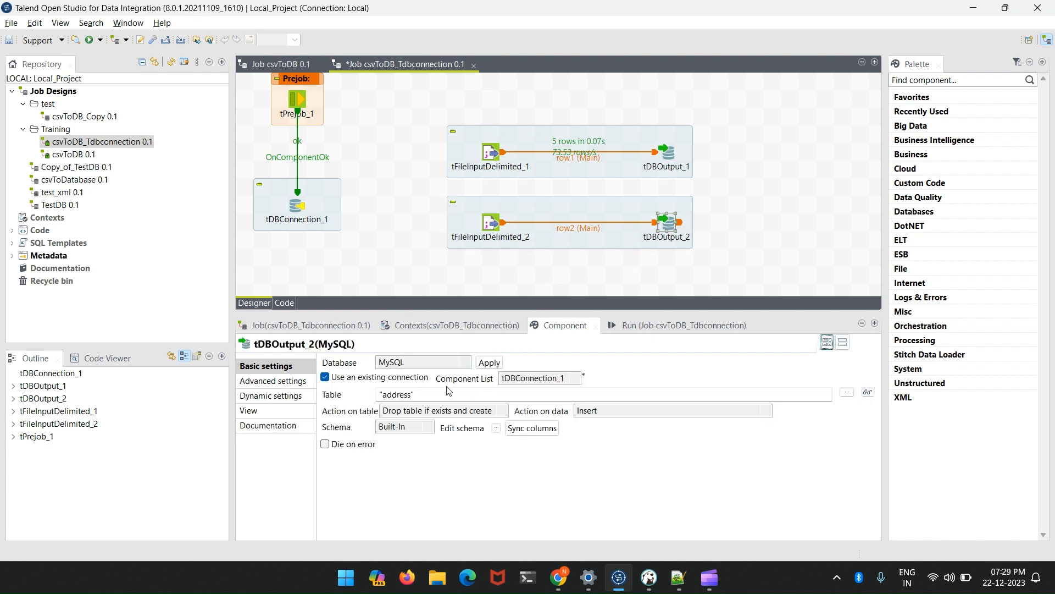
click(413, 394)
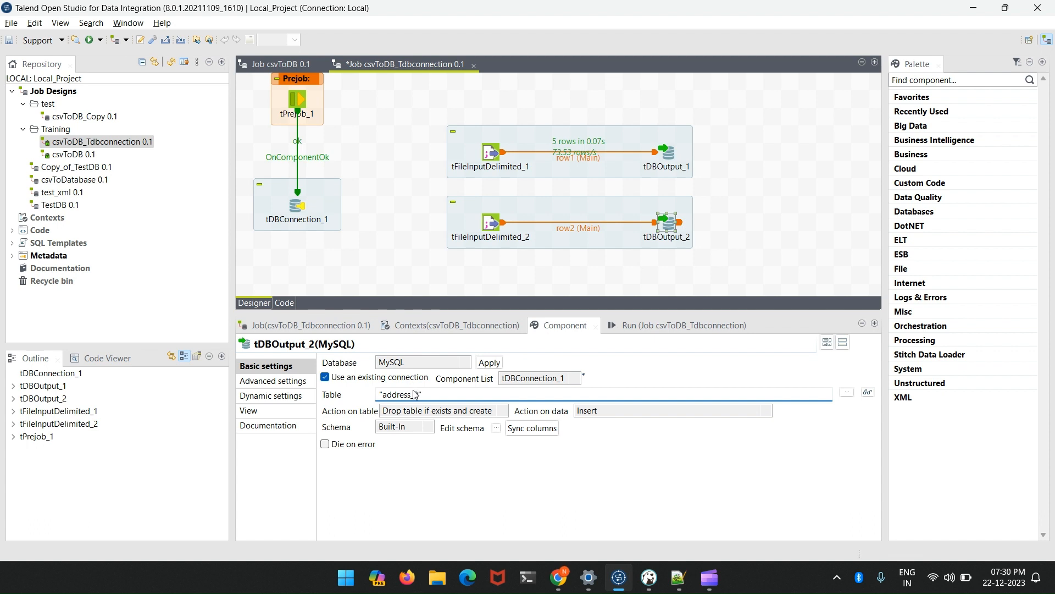
key(ctrl+s)
- Review the Auto Commit option of tDBConnection_1 and the table settings of tDBOutput_1 and tDBOutput_2
click(297, 209)
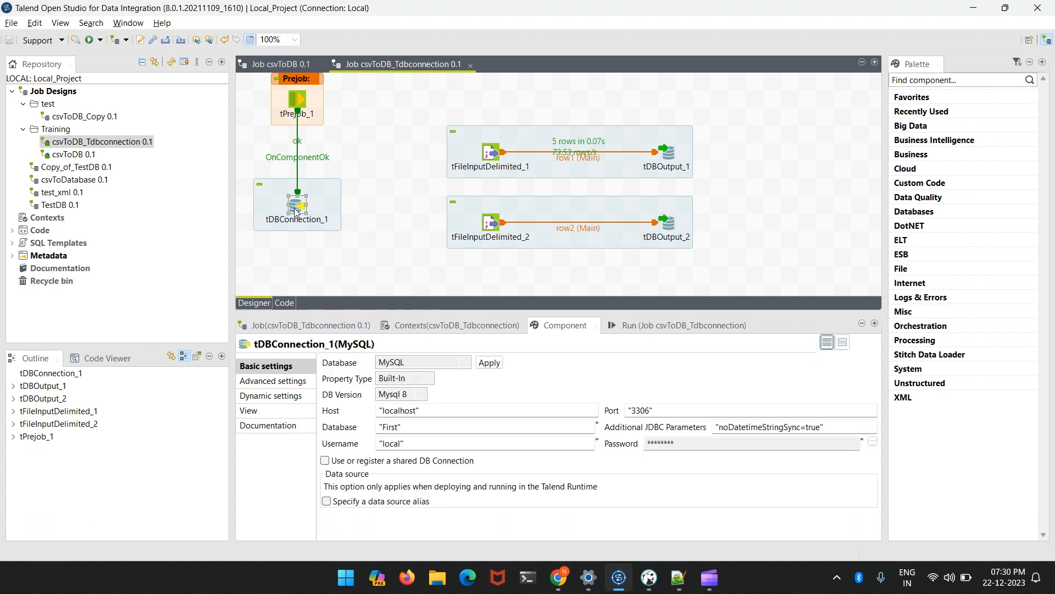
click(301, 385)
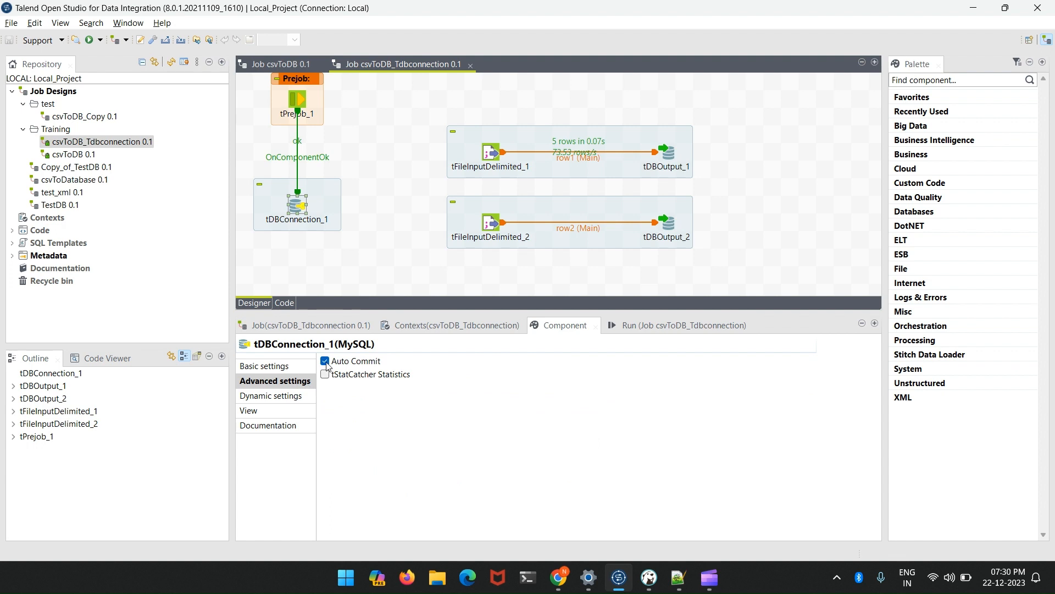
click(669, 159)
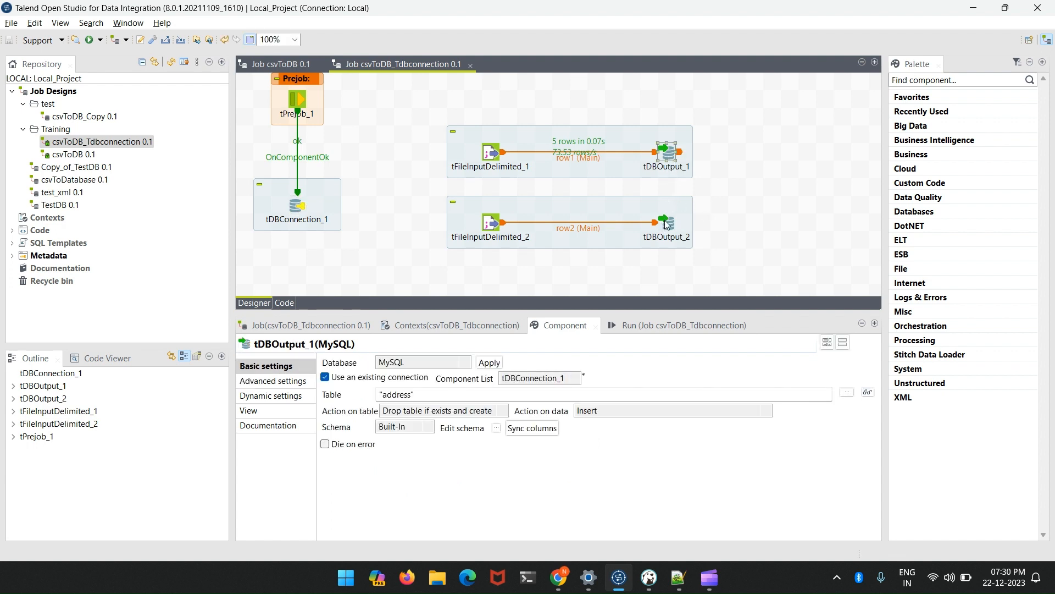
click(666, 224)
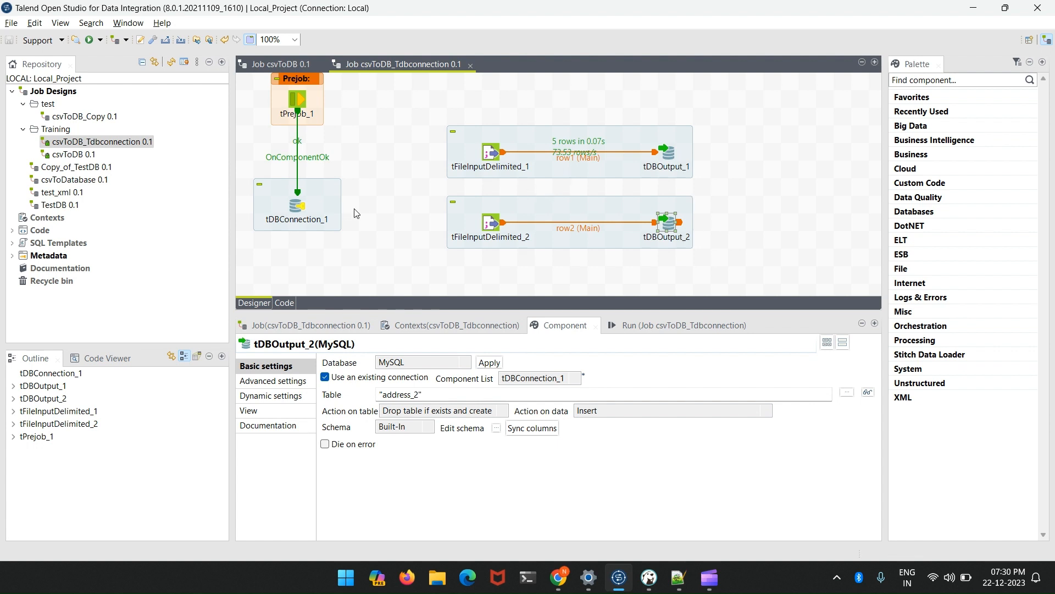
- Maximize the job design area and move the second subjob further down, aligned under the first subjob
double_click(395, 71)
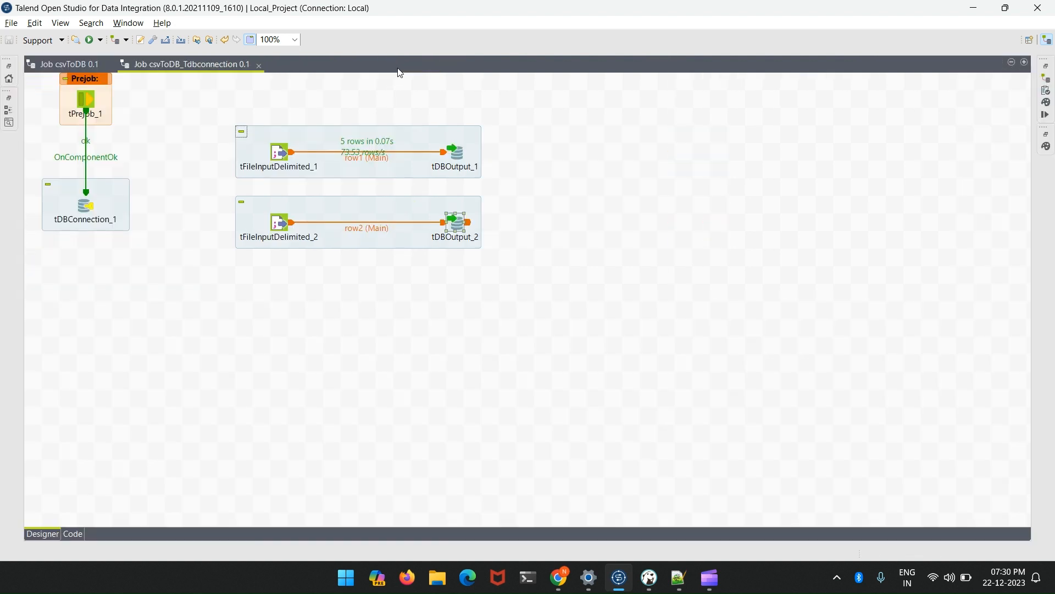
drag(479, 207, 497, 242)
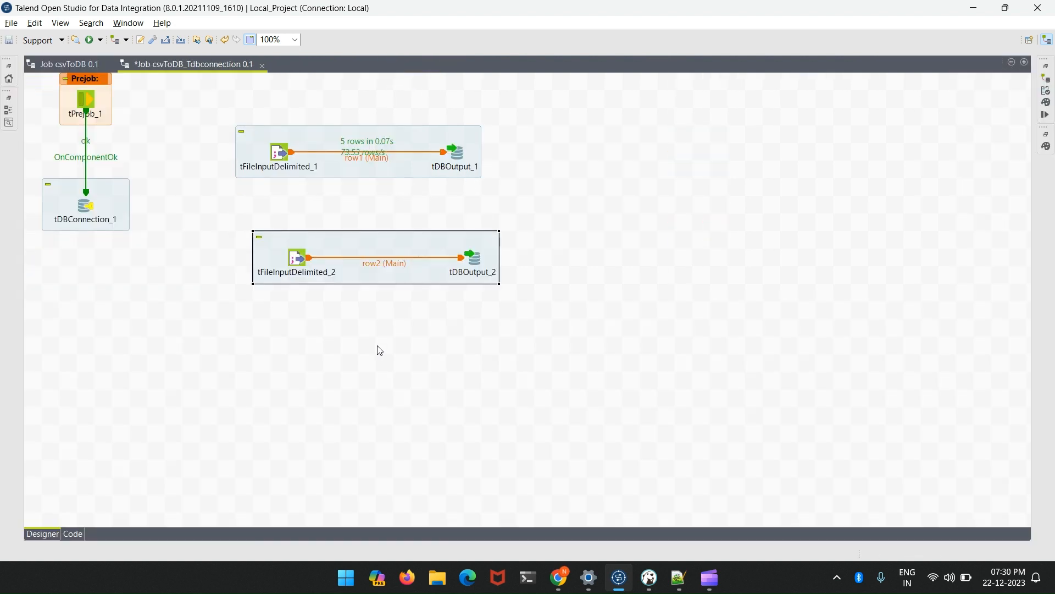
drag(332, 269, 325, 252)
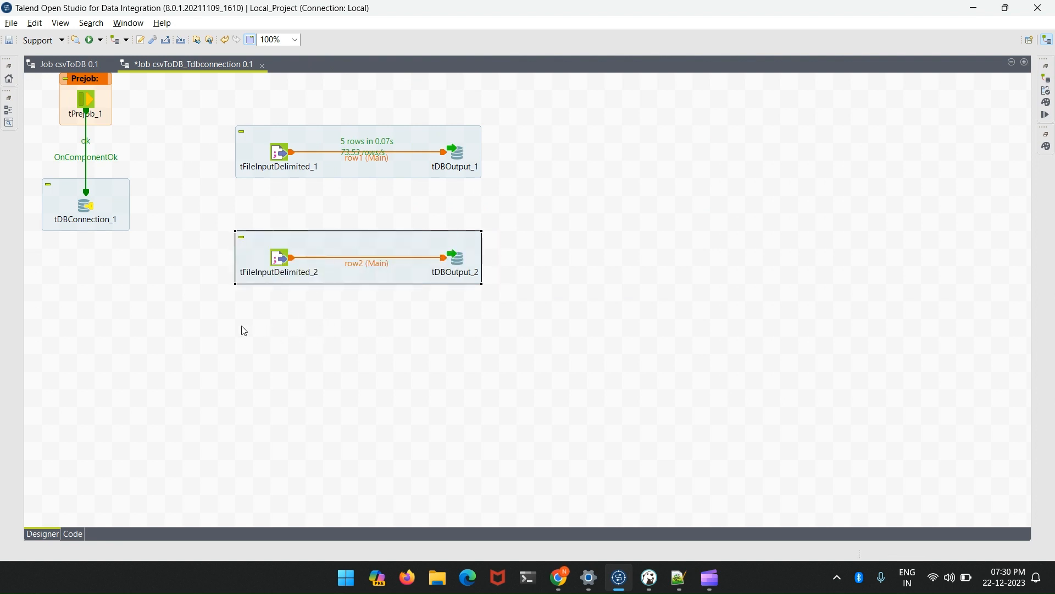
- Add a tDBCommit component and place it below the second subjob, aligned with its start
text(TDBCOM)
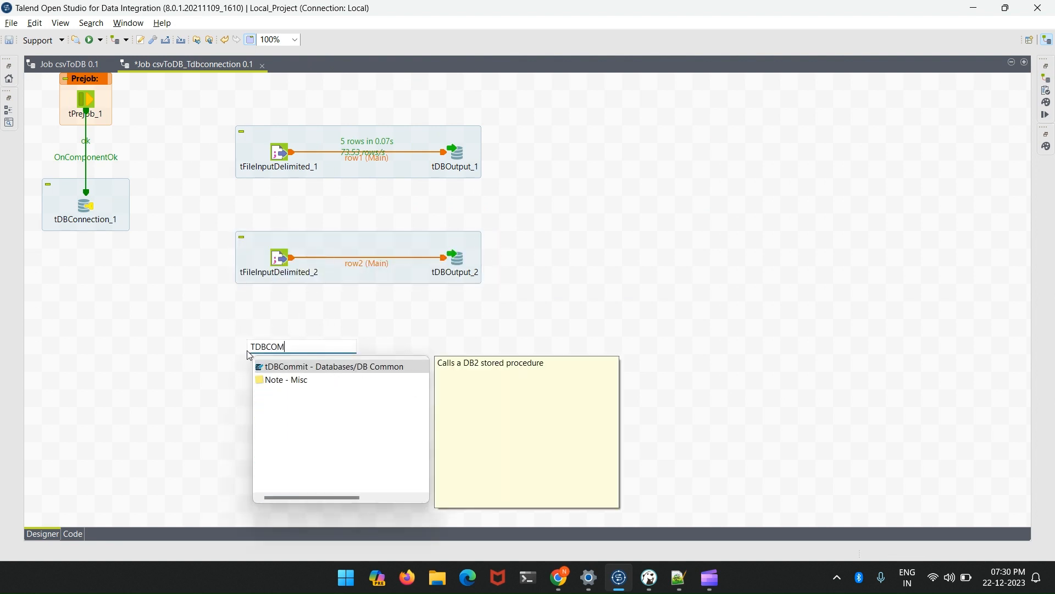
key(Return)
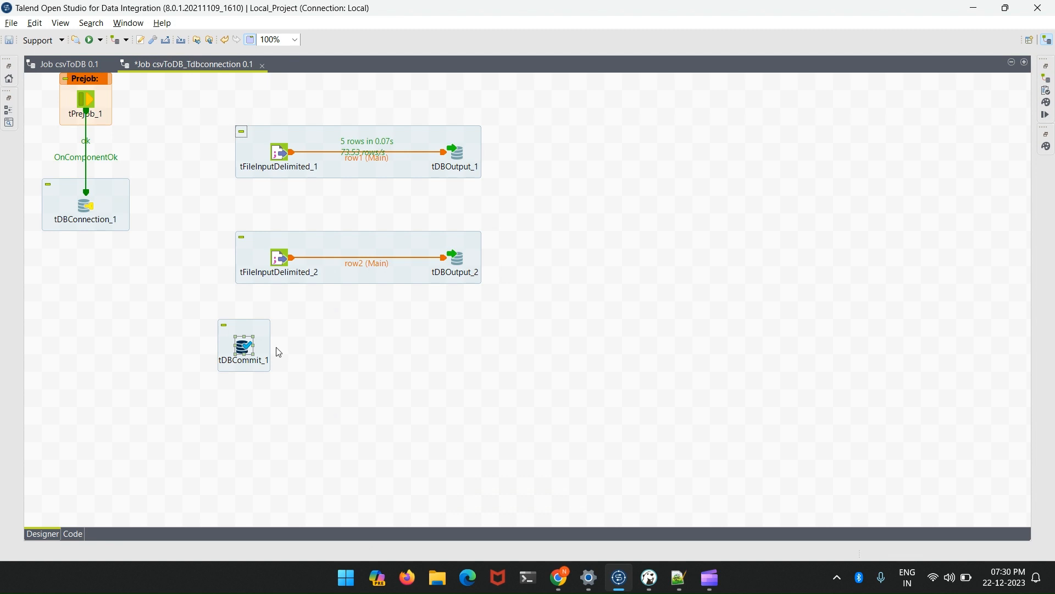
drag(271, 349, 289, 367)
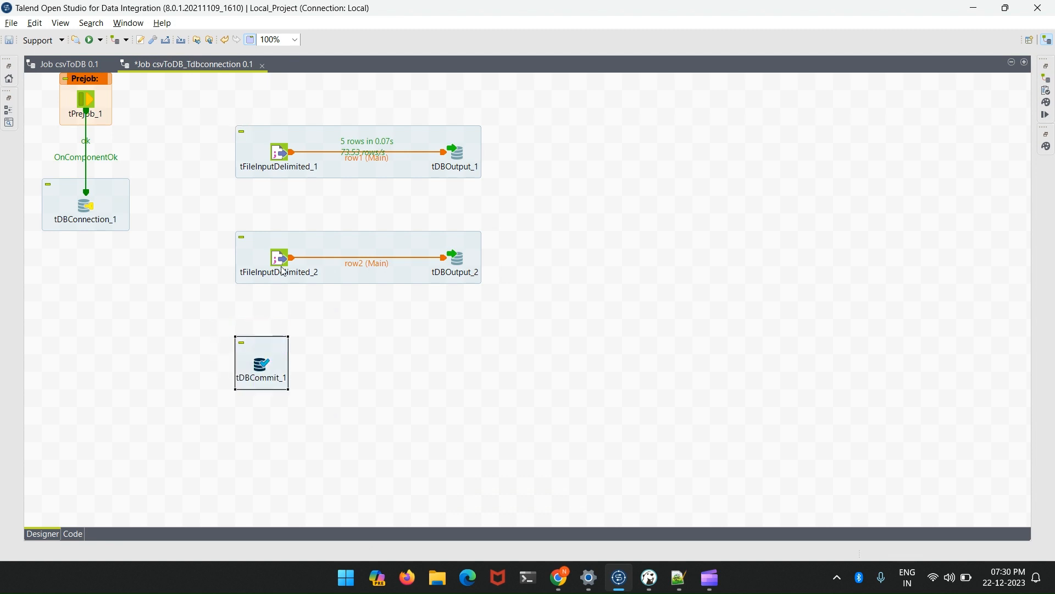
- Connect tFileInputDelimited_1 to tFileInputDelimited_2 with an On Subjob Ok trigger
right_click(281, 160)
mouse_move(410, 160)
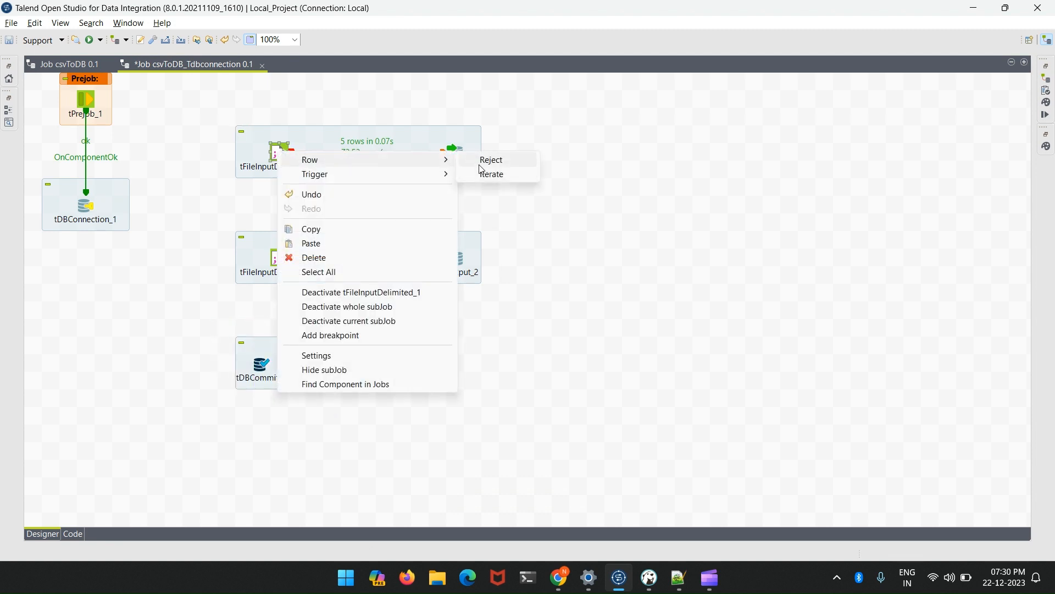
mouse_move(446, 175)
click(498, 174)
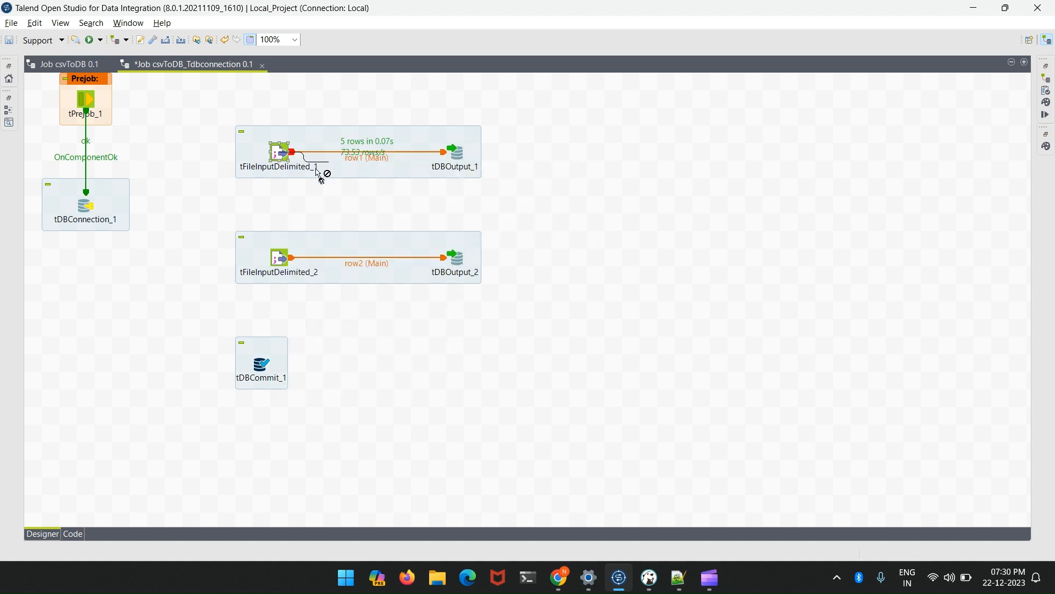
click(280, 257)
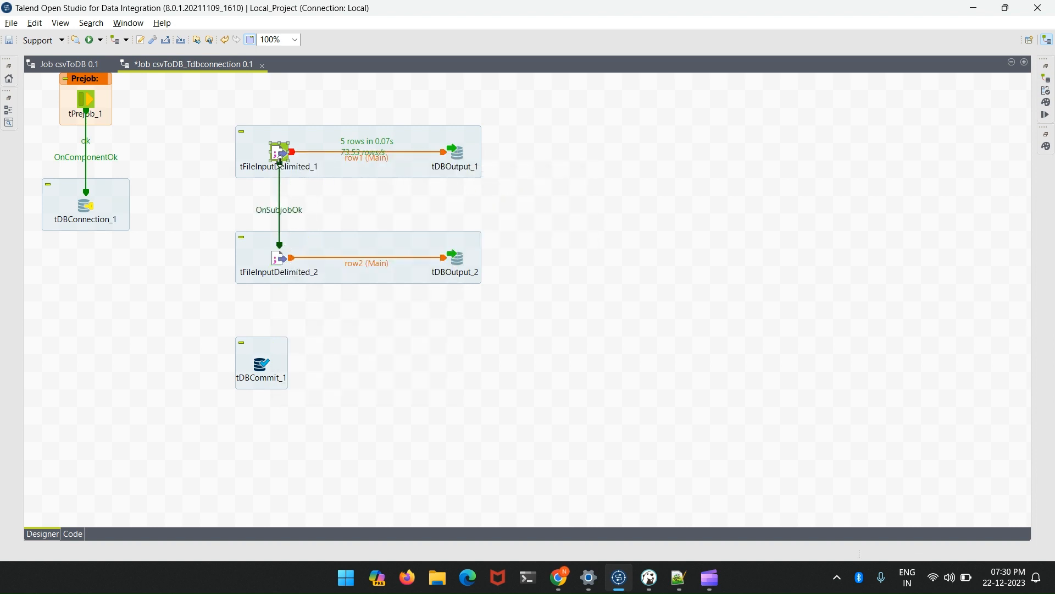
- Try to connect tFileInputDelimited_2 to tDBCommit_1 with an On Subjob Ok trigger
right_click(280, 258)
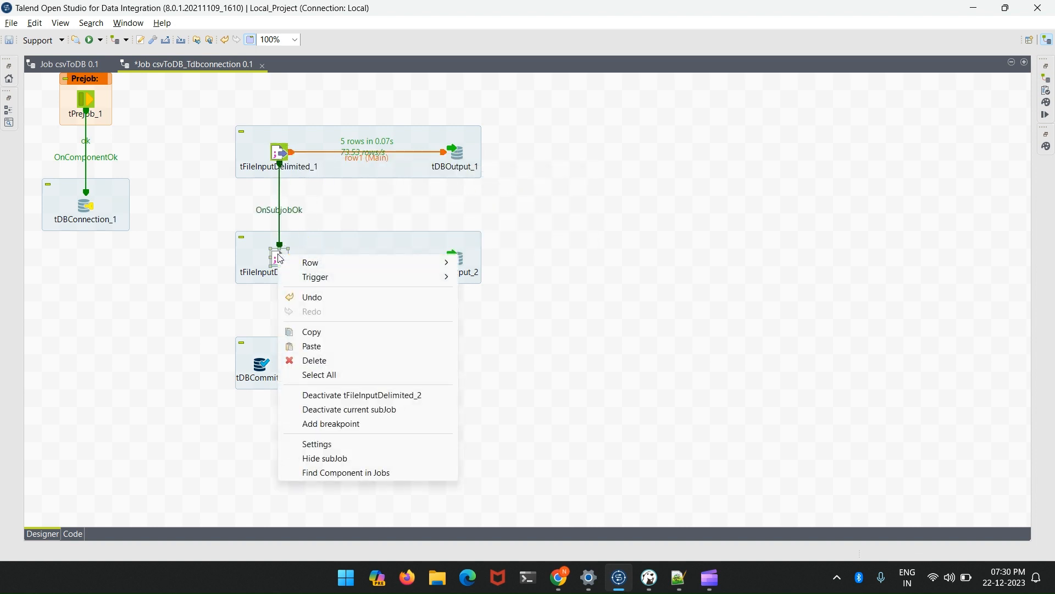
mouse_move(332, 280)
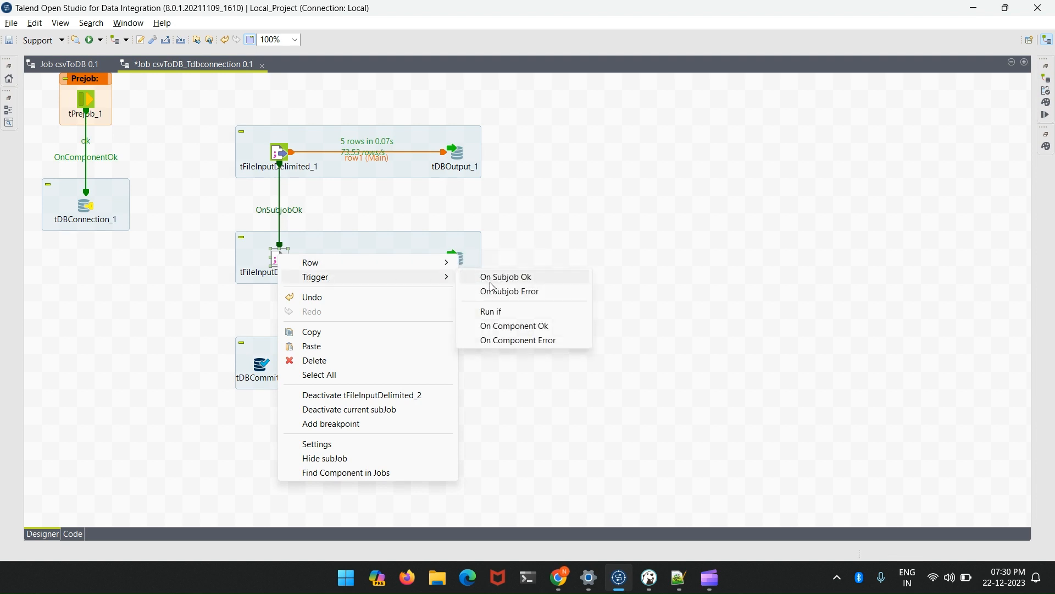
click(493, 278)
click(266, 373)
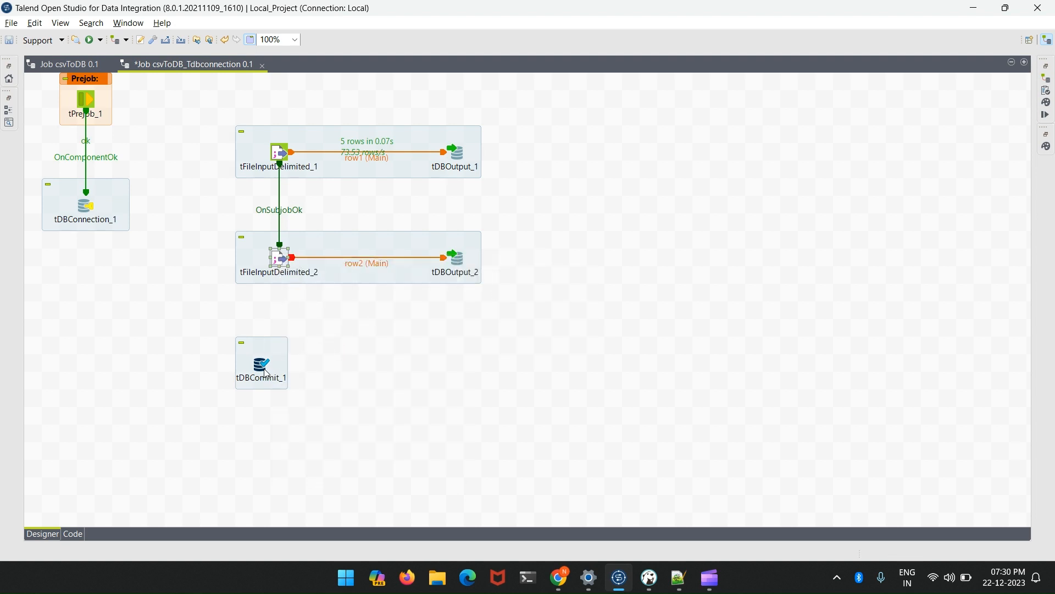
- Set tDBCommit_1's database to MySQL, apply it, and select tDBConnection_1 as its connection component
double_click(266, 373)
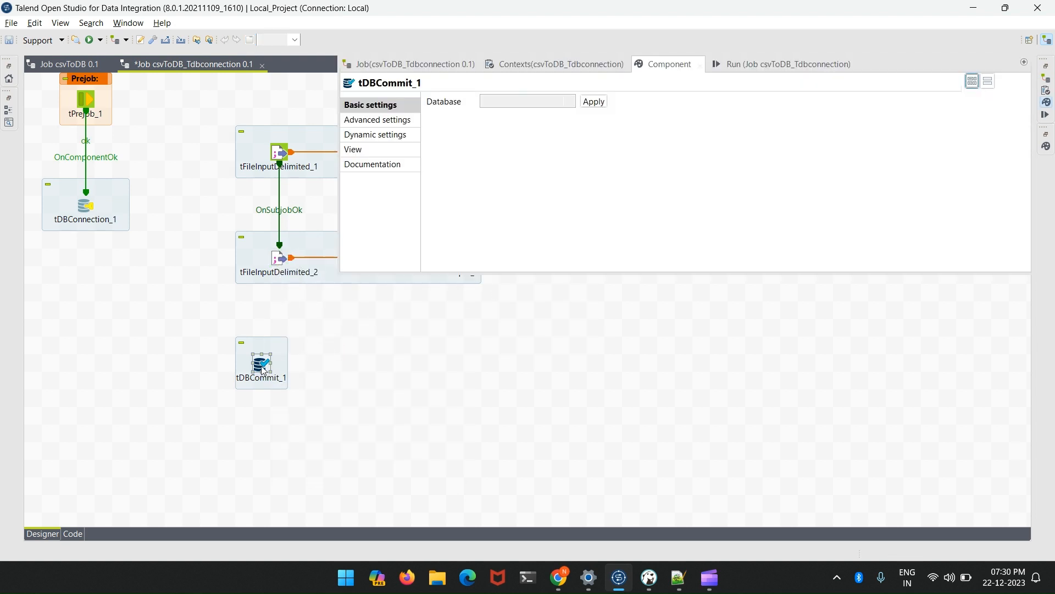
click(554, 103)
scroll(540, 136, down, 1)
click(509, 226)
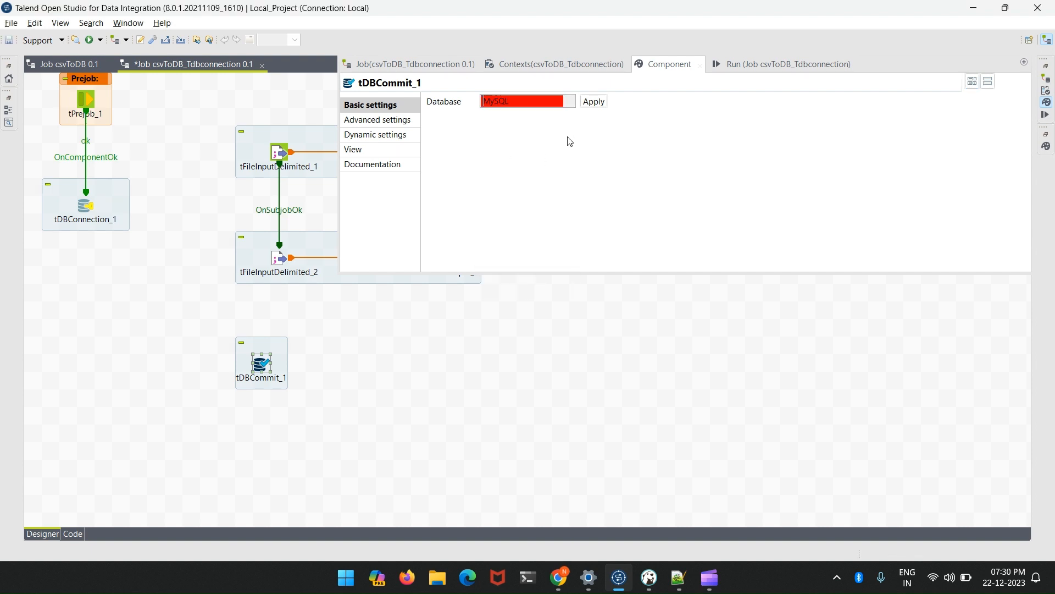
click(593, 102)
click(521, 117)
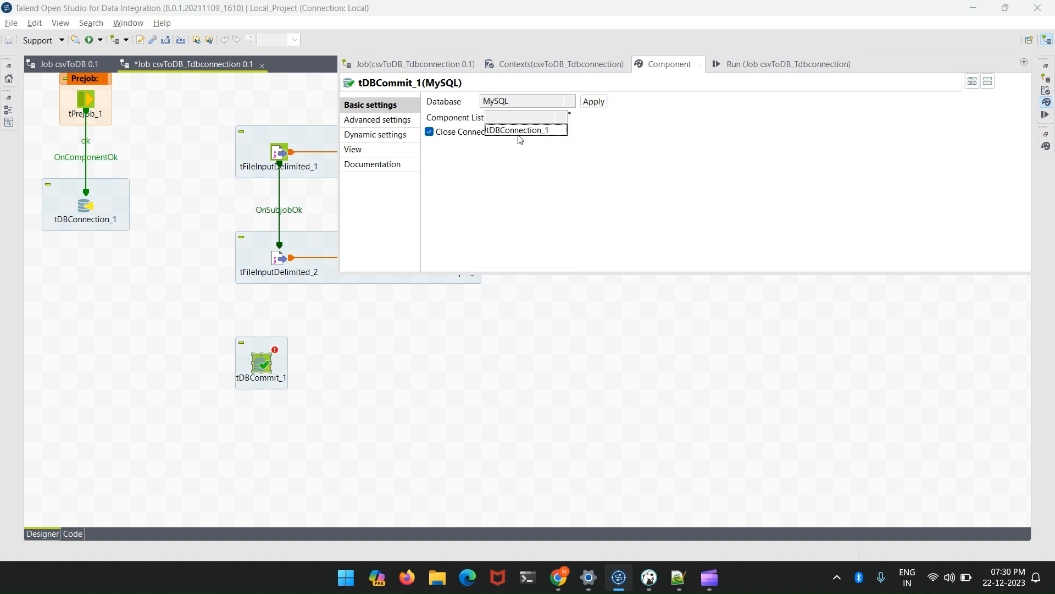
click(520, 131)
- Connect tFileInputDelimited_2 to tDBCommit_1 with an On Subjob Ok trigger
click(282, 256)
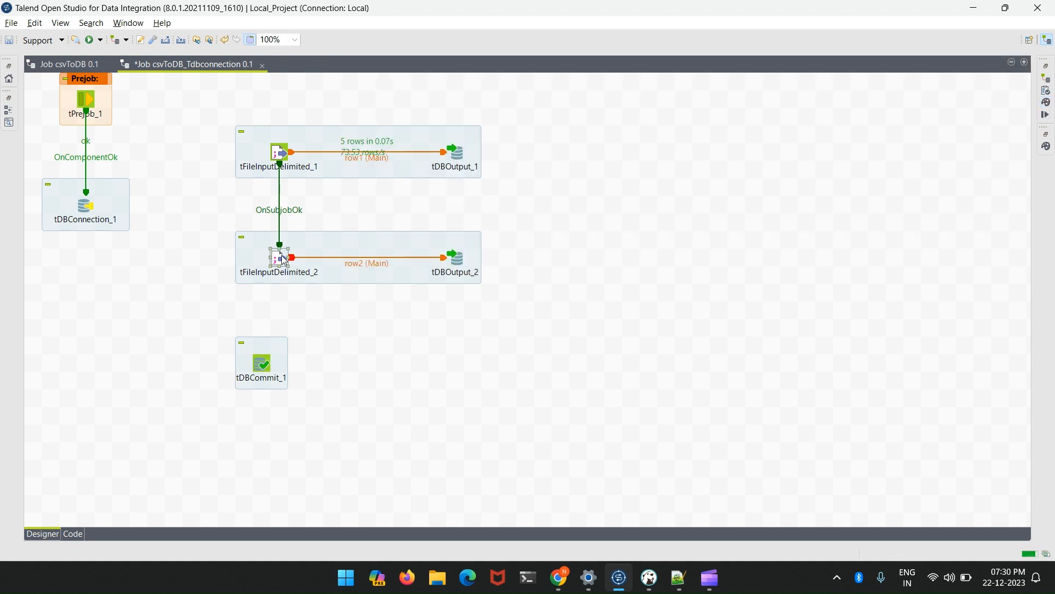
right_click(282, 257)
mouse_move(330, 278)
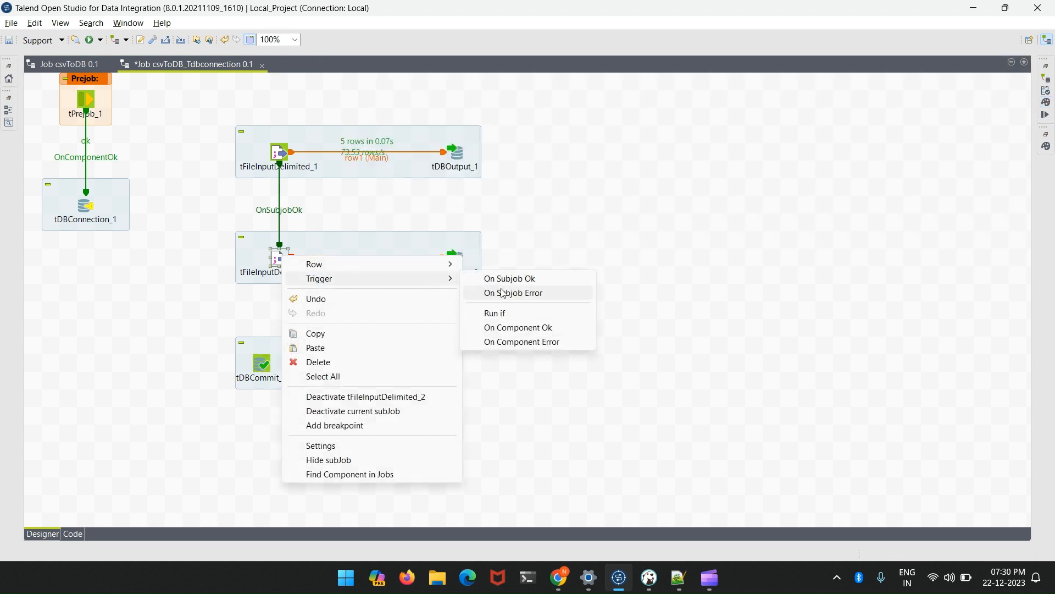
click(506, 278)
click(262, 363)
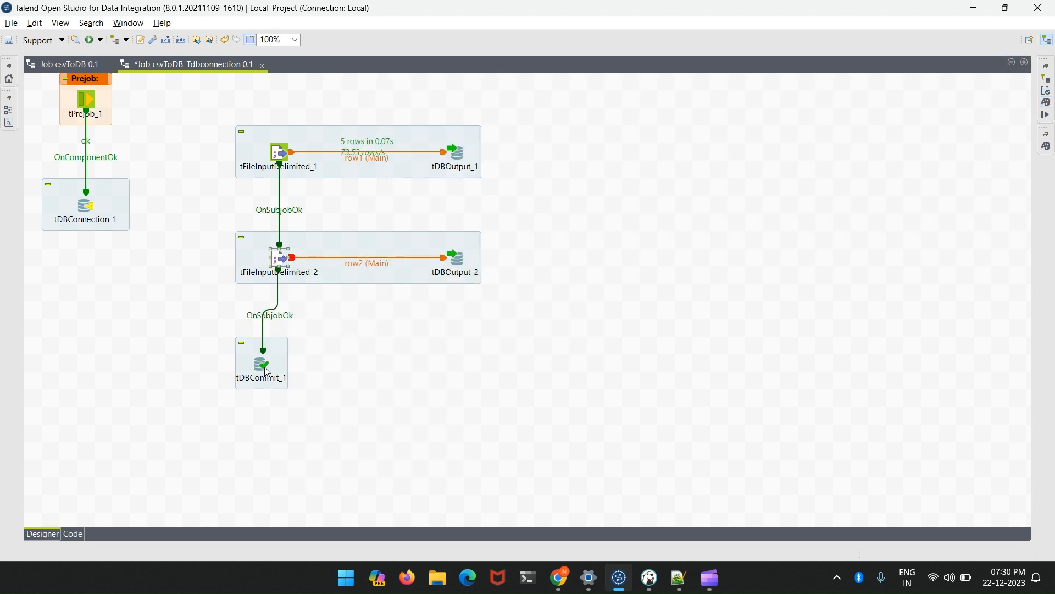
click(369, 362)
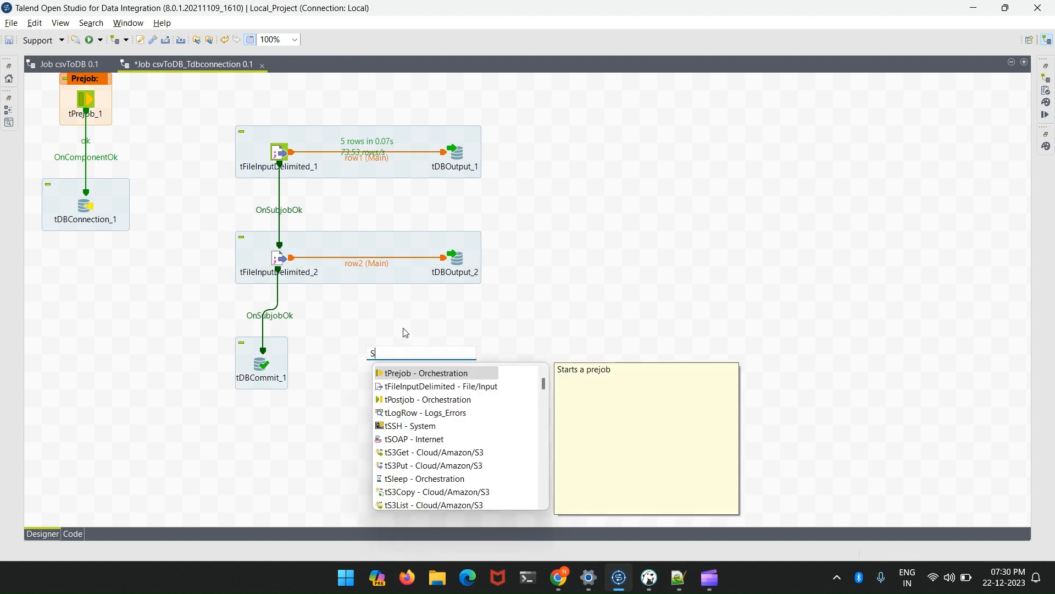
- Check tDBCommit_1's Close Connection option, disable Auto Commit in tDBConnection_1's advanced settings, and save the job
double_click(265, 368)
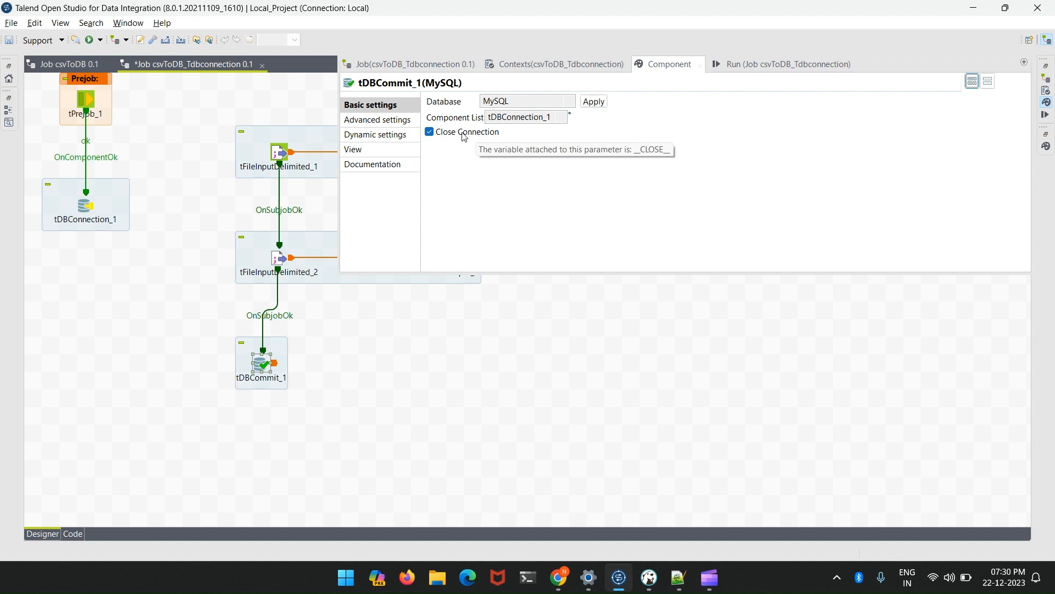
click(87, 211)
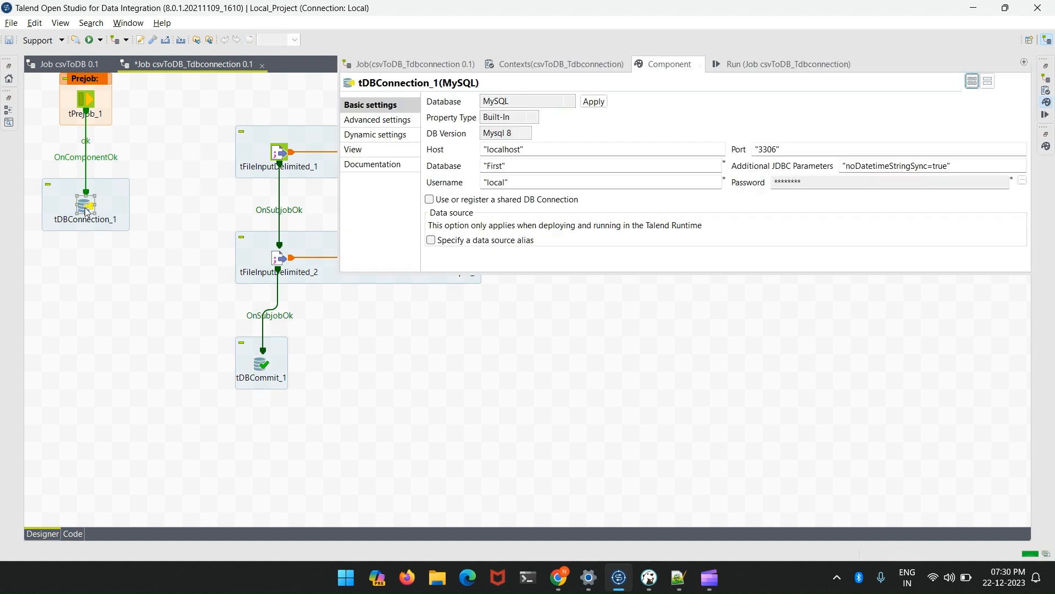
click(414, 124)
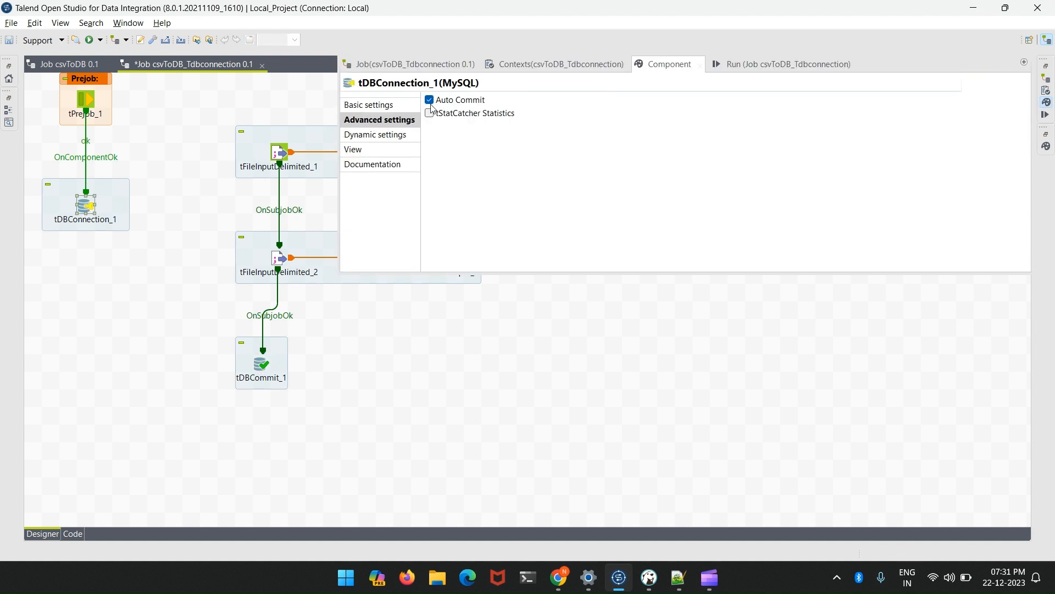
click(430, 102)
click(611, 355)
key(ctrl+s)
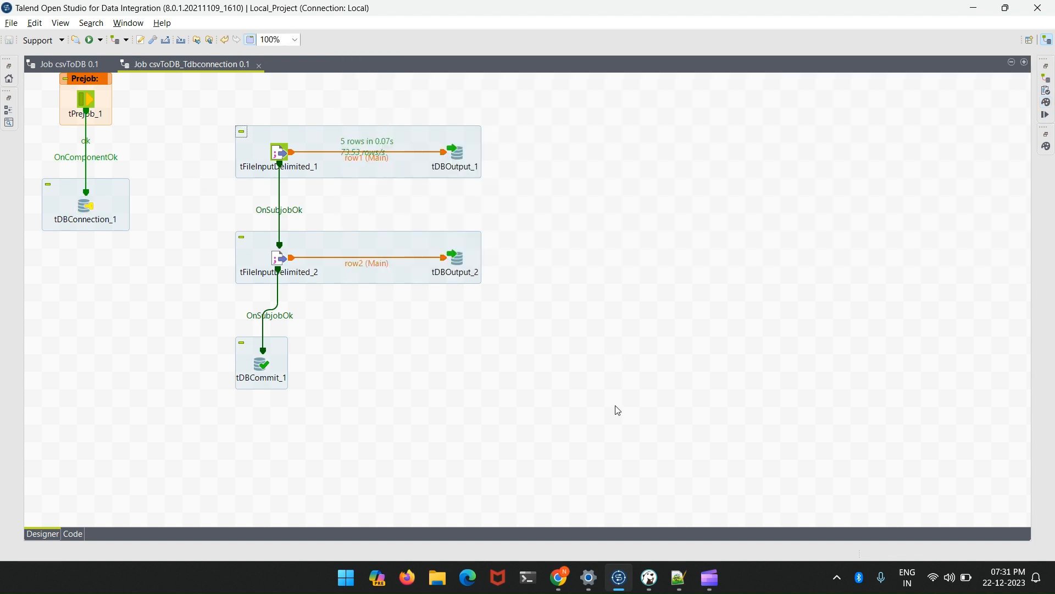
- Switch to DBeaver and execute the TRUNCATE table ADDRESS statement
click(650, 577)
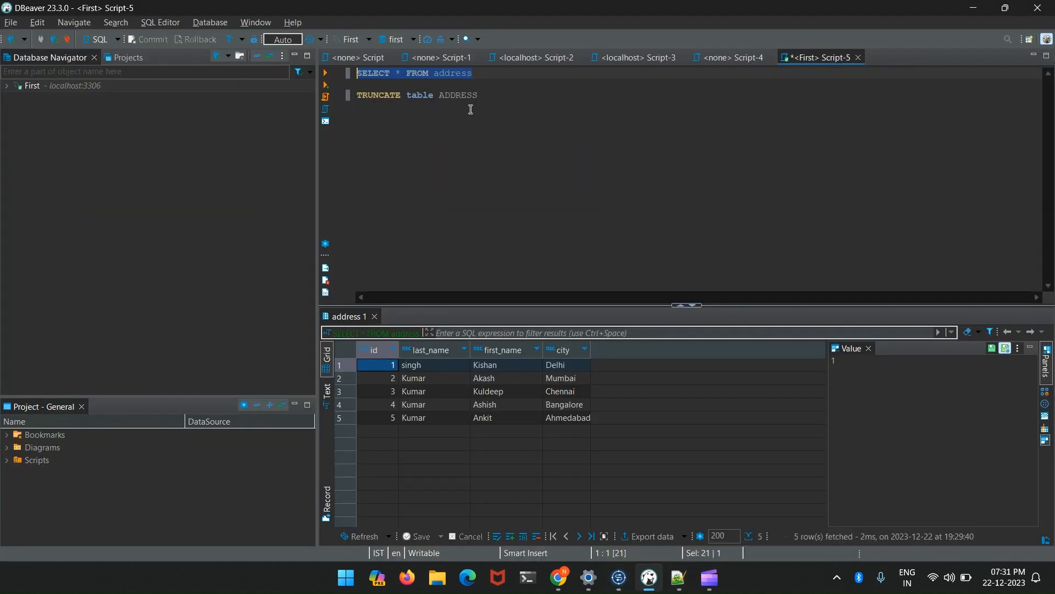
drag(479, 95, 353, 97)
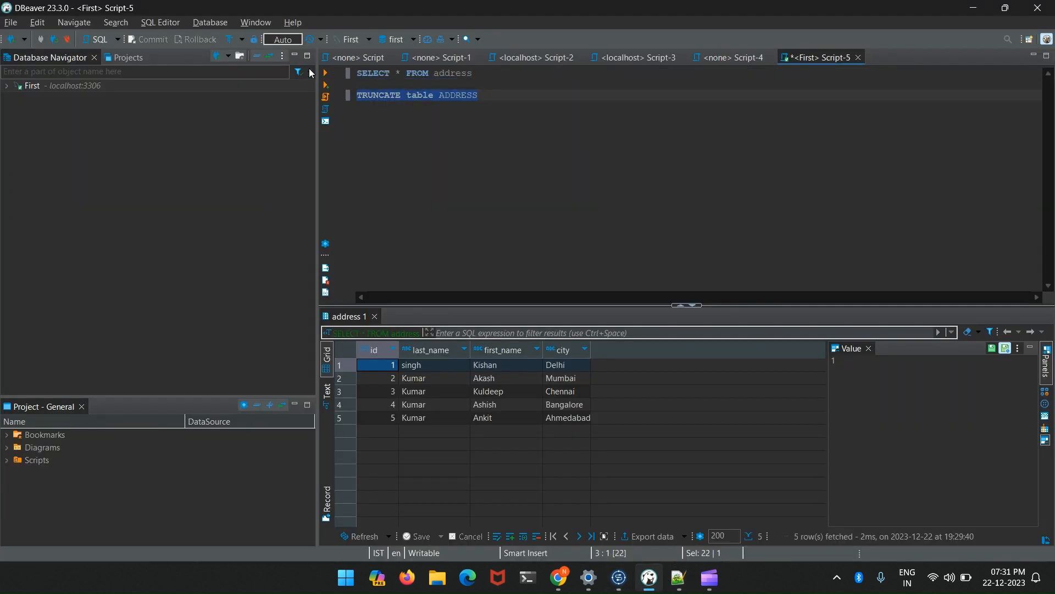
click(325, 72)
- Return to Talend and run the csvToDB_Tdbconnection job
key(alt+Tab)
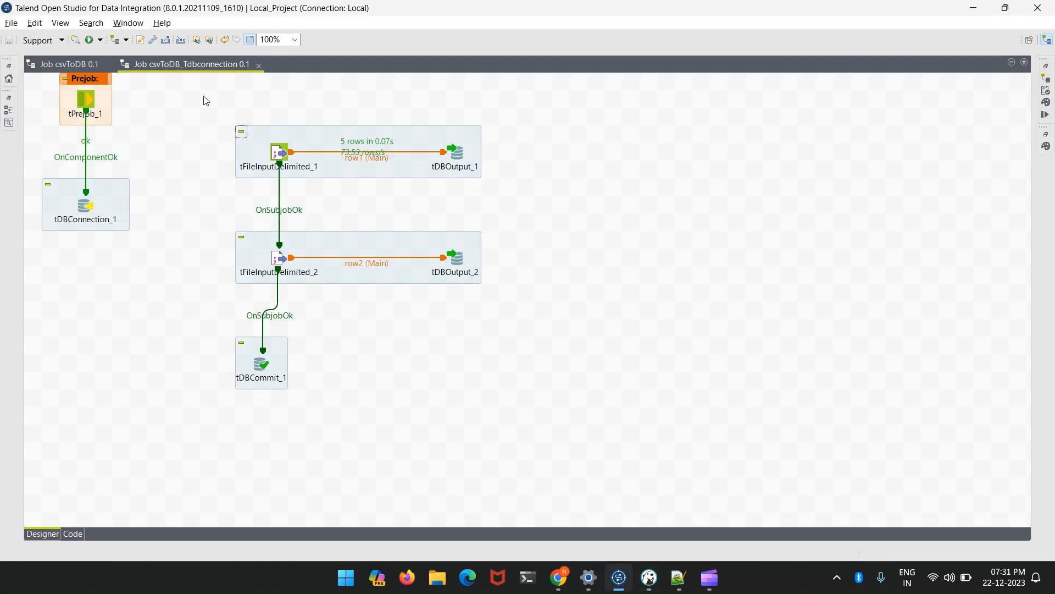
click(89, 39)
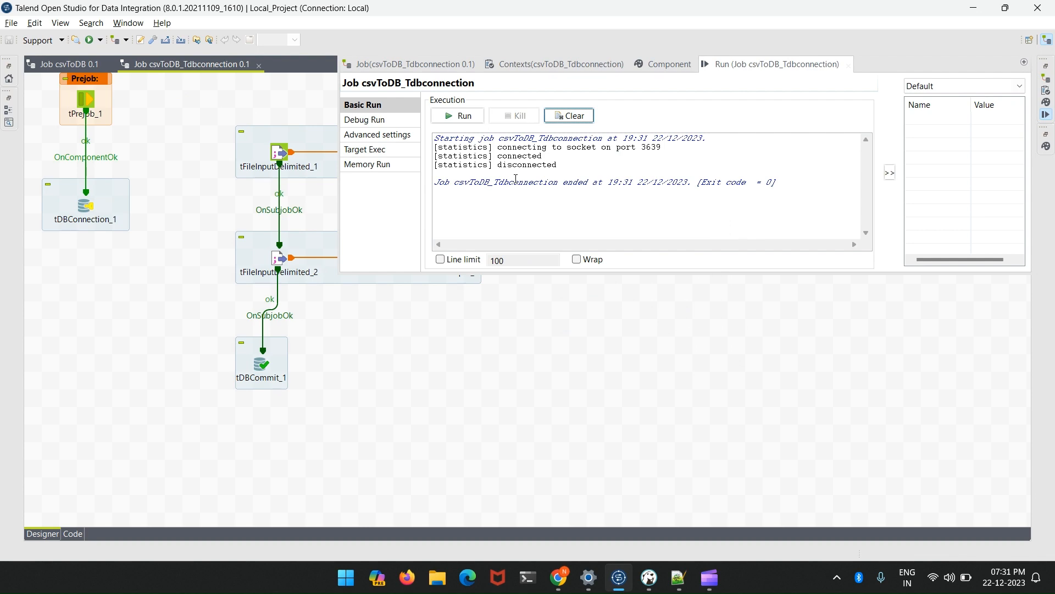
- Switch to DBeaver and execute SELECT * FROM address to check the loaded rows
key(alt+Tab)
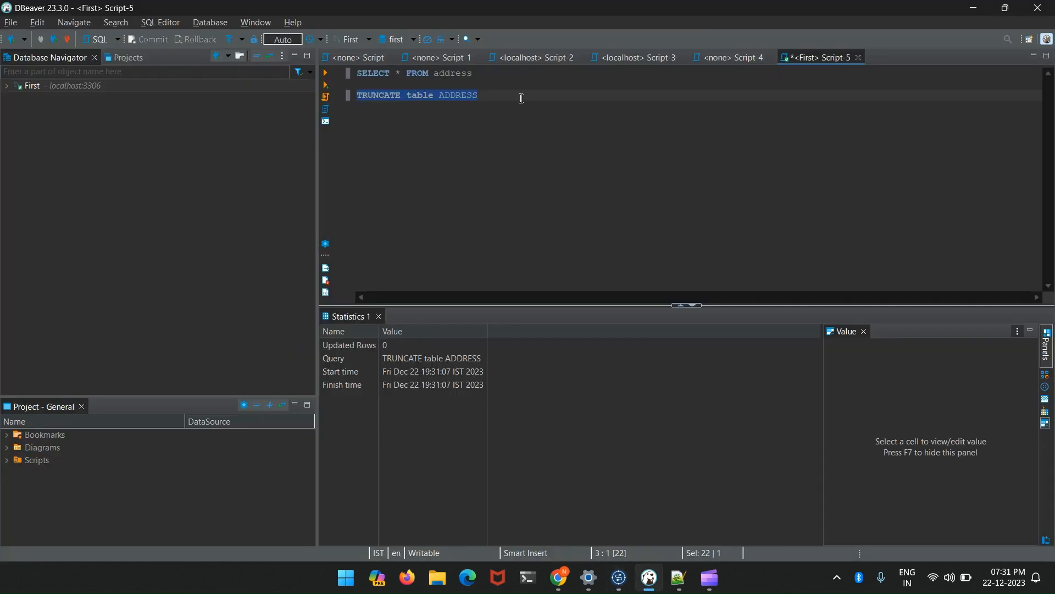
drag(501, 74, 362, 73)
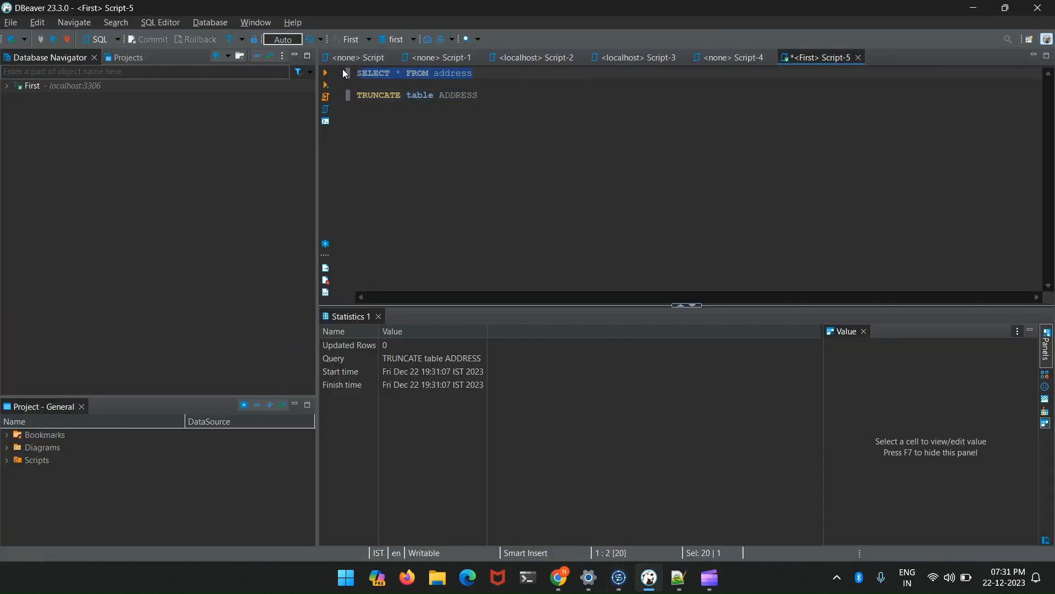
drag(478, 73, 352, 73)
click(326, 73)
- Add the query select * from ADDRESS_2 between the existing statements in the script and execute it
click(489, 73)
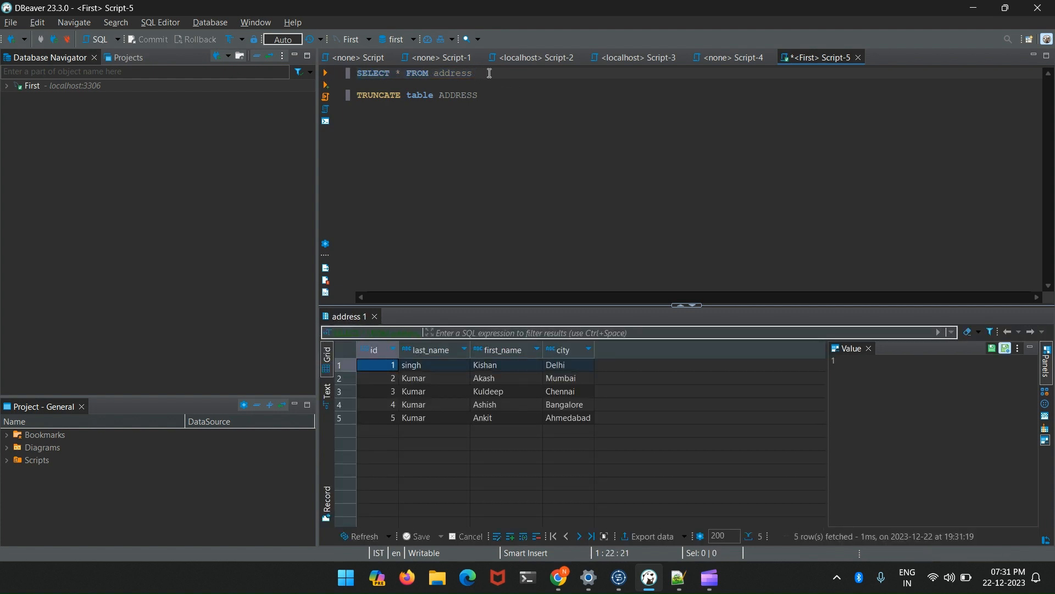
key(Return)
key(Return)
text(select )
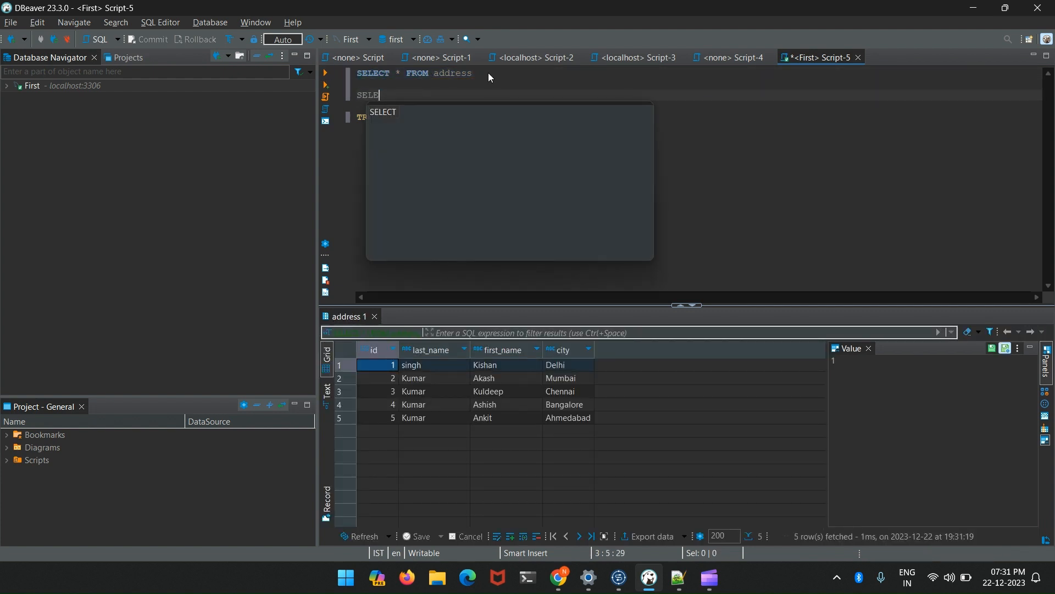
text(* FRO,)
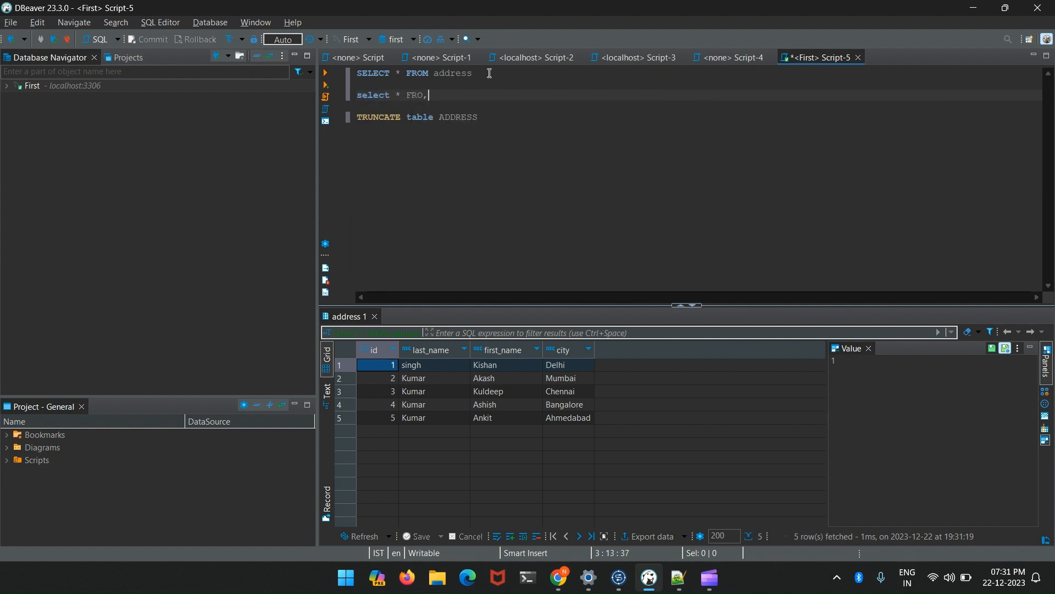
key(BackSpace)
text(M ADDRE)
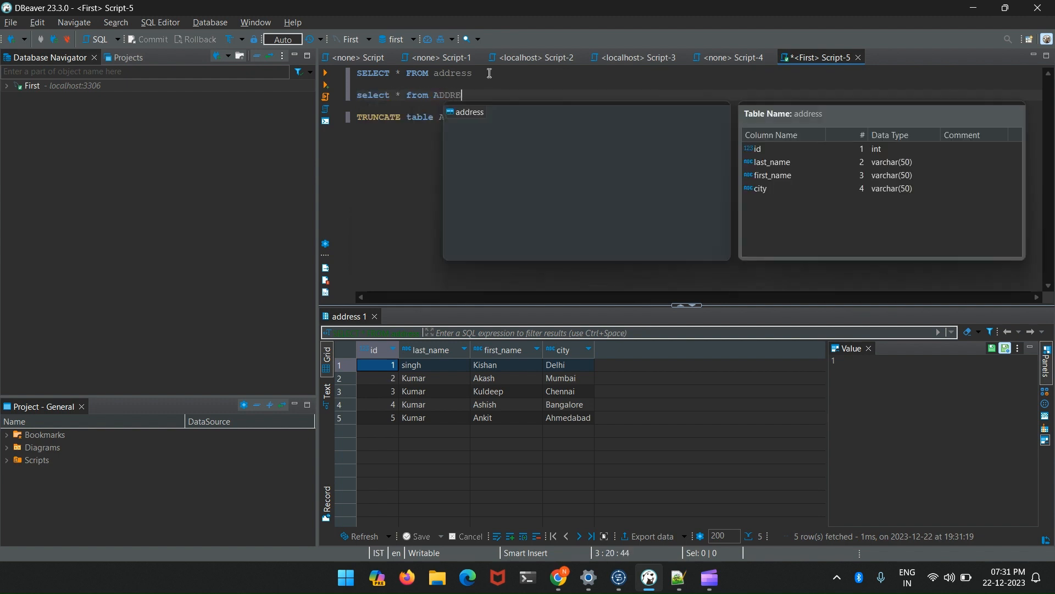
text(SS_2)
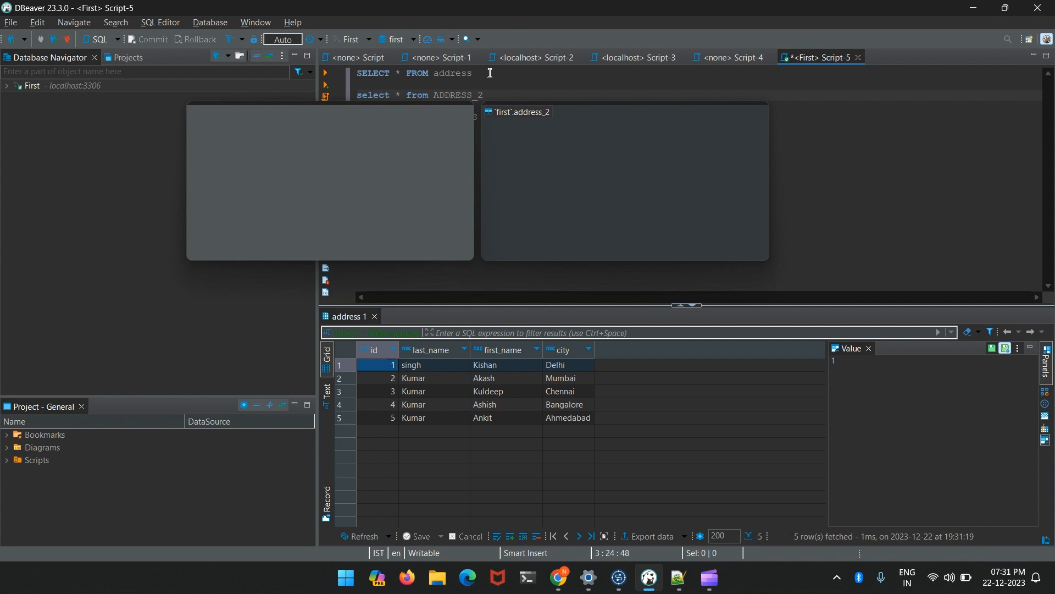
key(Escape)
drag(498, 95, 358, 91)
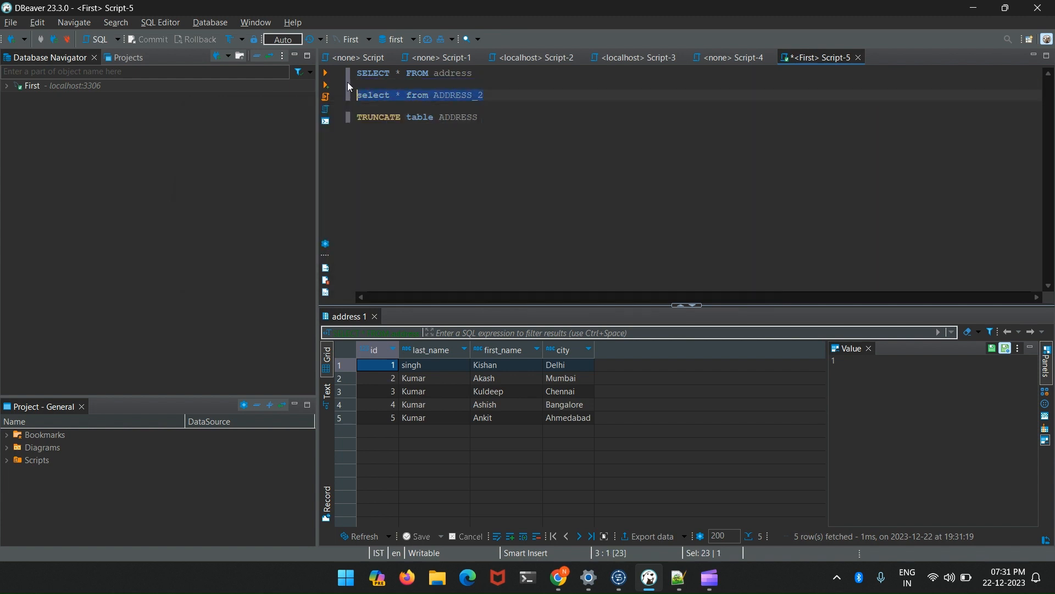
click(326, 73)
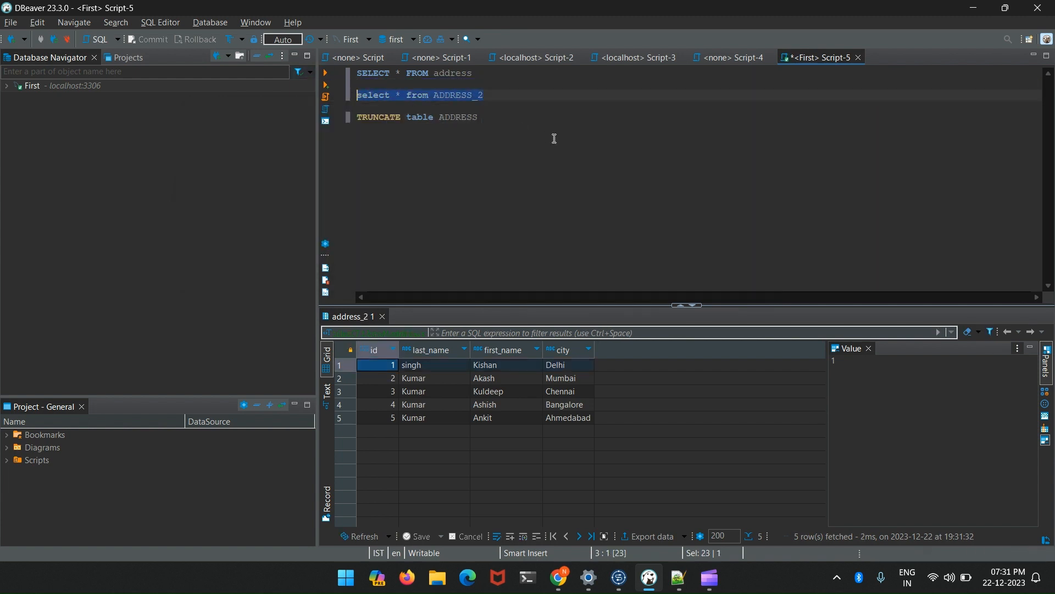
- Return to Talend and review the basic settings of tDBConnection_1
key(alt+Tab)
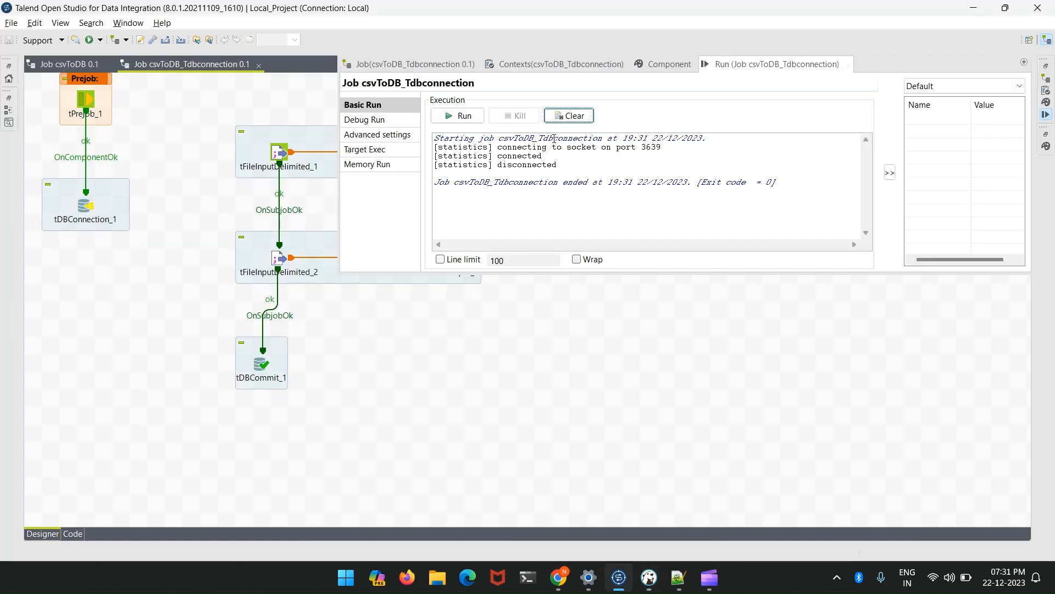
click(638, 365)
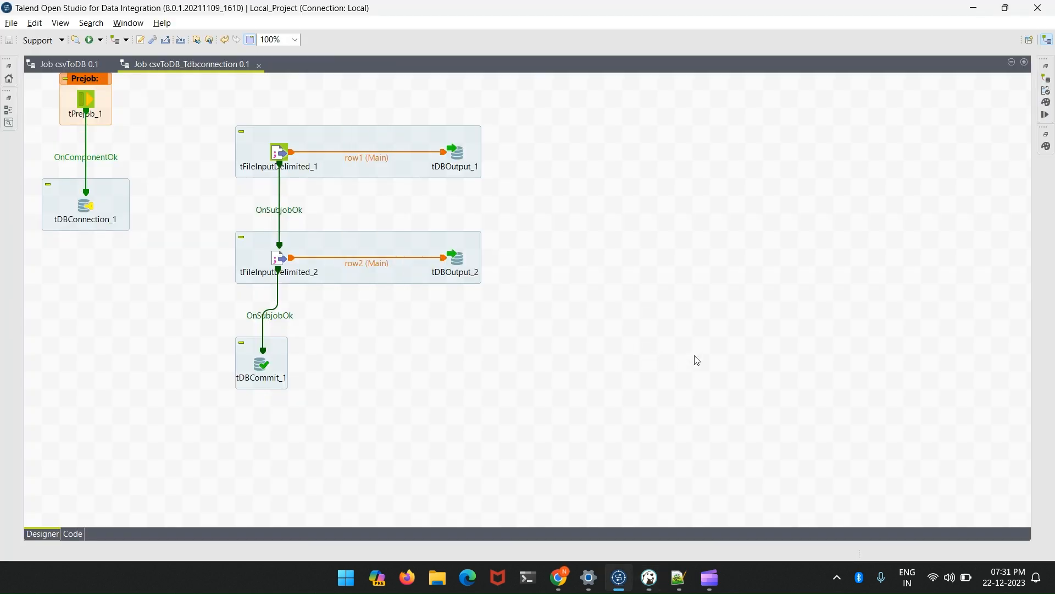
double_click(87, 206)
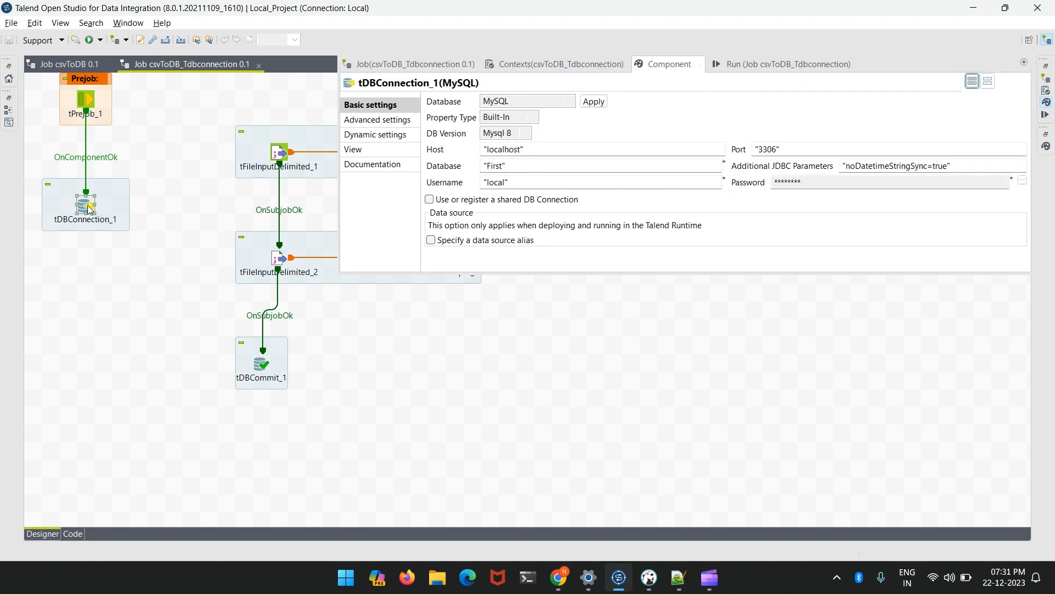
click(142, 223)
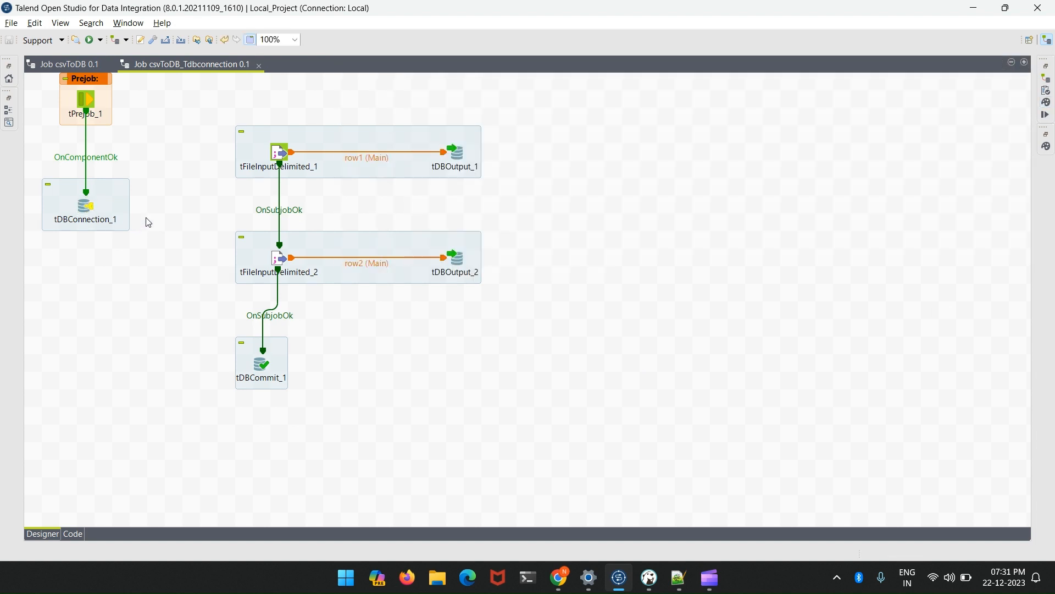
- Move the tDBCommit_1 subjob so it lines up directly beneath tFileInputDelimited_2
click(262, 364)
drag(272, 350, 289, 367)
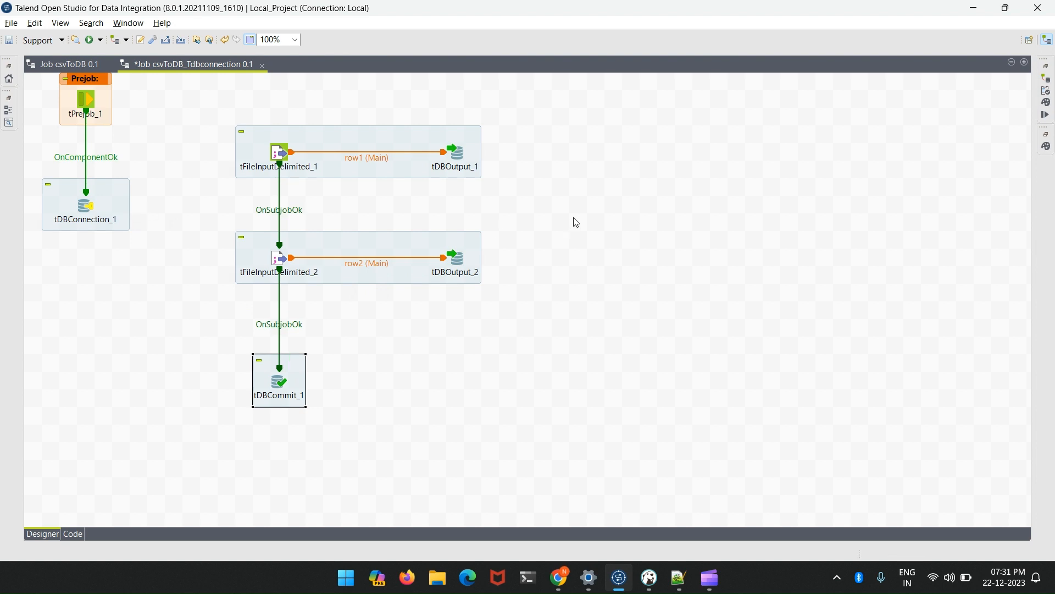
key(alt+Tab)
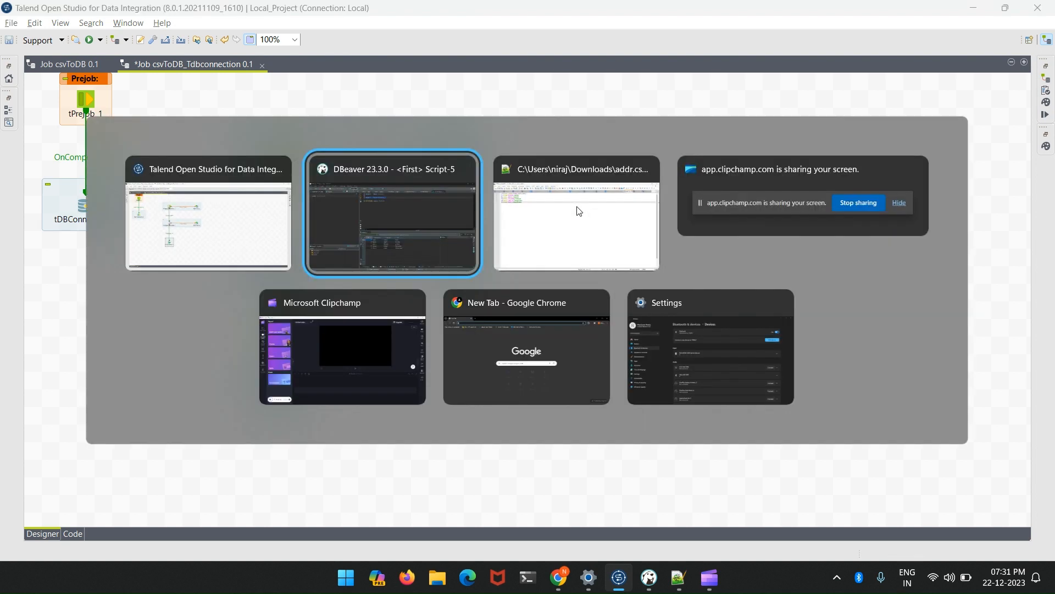
key(alt+Tab)
key(alt+Tab)
key(alt+Tab)
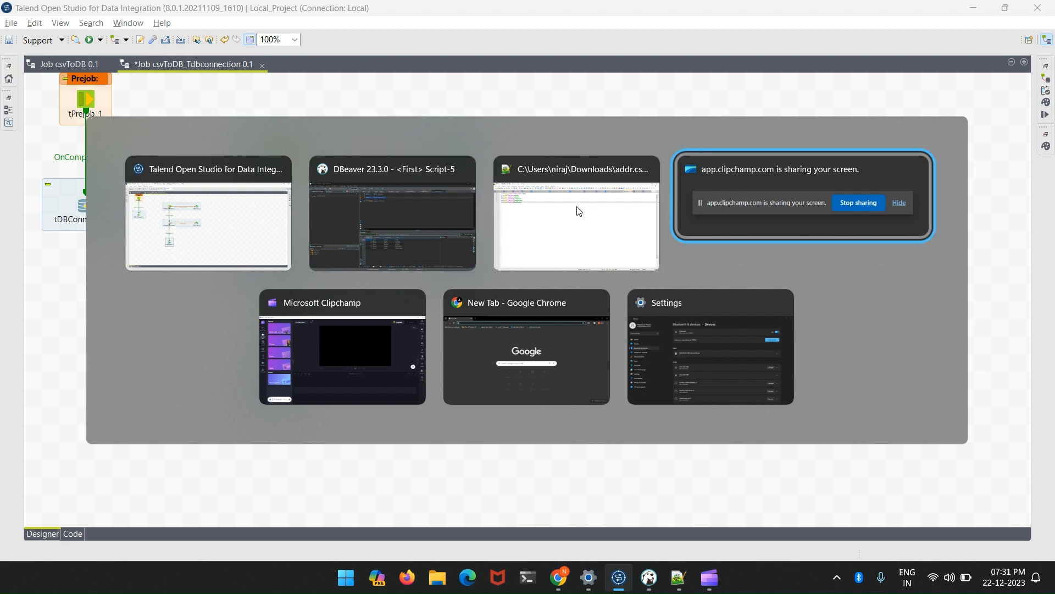